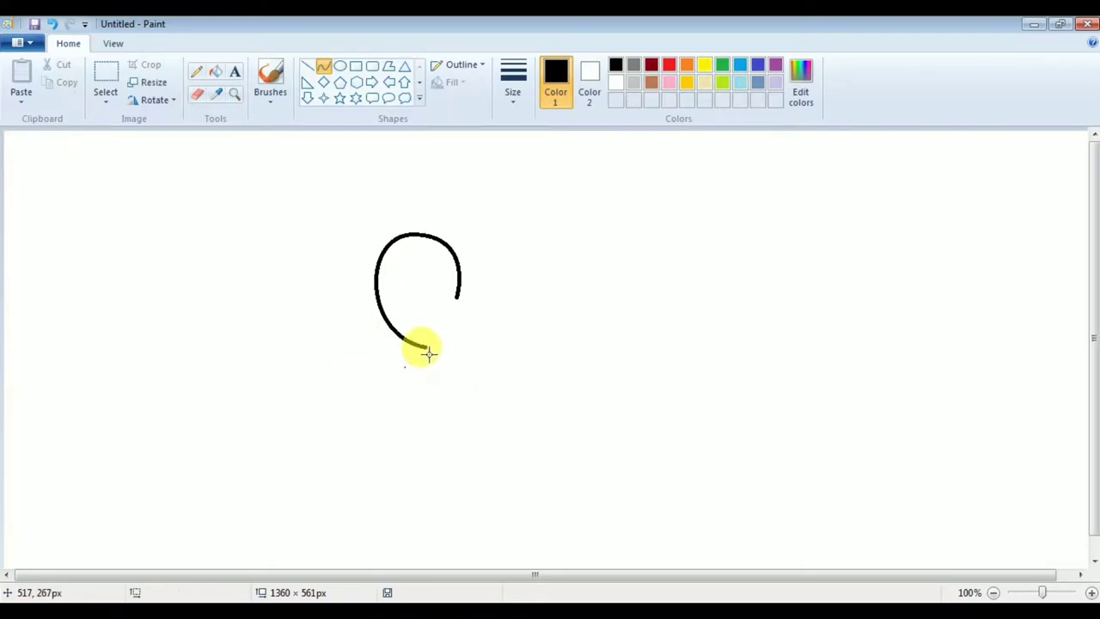
Complete the lower half of the S with two connected curves, running from the upper arc around to an open end below it
mouse_move(457, 422)
left_mouse_down()
mouse_move(456, 366)
mouse_move(481, 373)
mouse_move(474, 442)
mouse_move(493, 447)
mouse_move(510, 429)
left_mouse_up()
left_click(479, 487)
left_click_drag(470, 477, 288, 395)
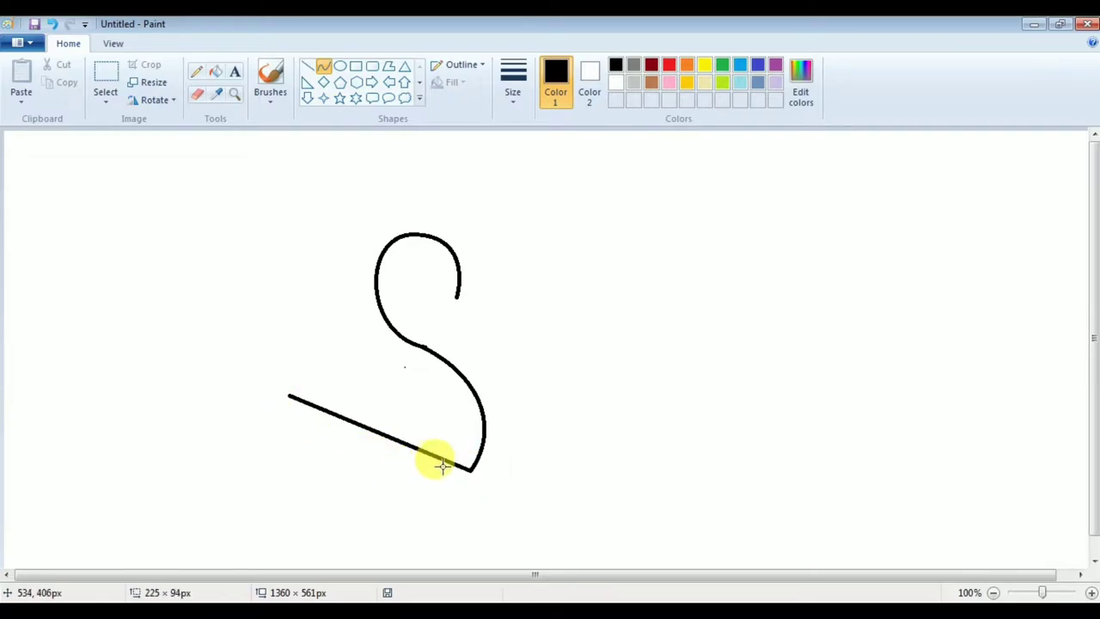
key("ctrl+z")
mouse_move(473, 474)
left_mouse_down()
mouse_move(347, 445)
mouse_move(430, 466)
mouse_move(441, 498)
mouse_move(363, 454)
mouse_move(378, 503)
mouse_move(402, 521)
mouse_move(457, 524)
mouse_move(386, 513)
mouse_move(402, 510)
left_mouse_up()
left_click(648, 424)
key("ctrl+z")
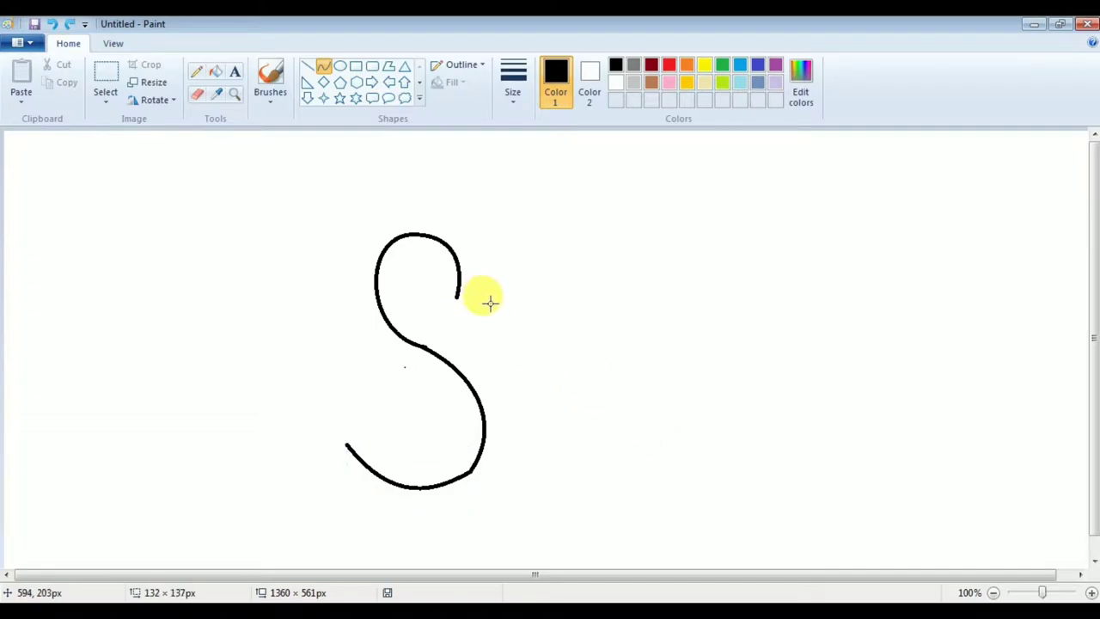
Draw a second, parallel outline along the whole S with three connected curves to give the swan's neck its thickness
left_click_drag(480, 298, 448, 194)
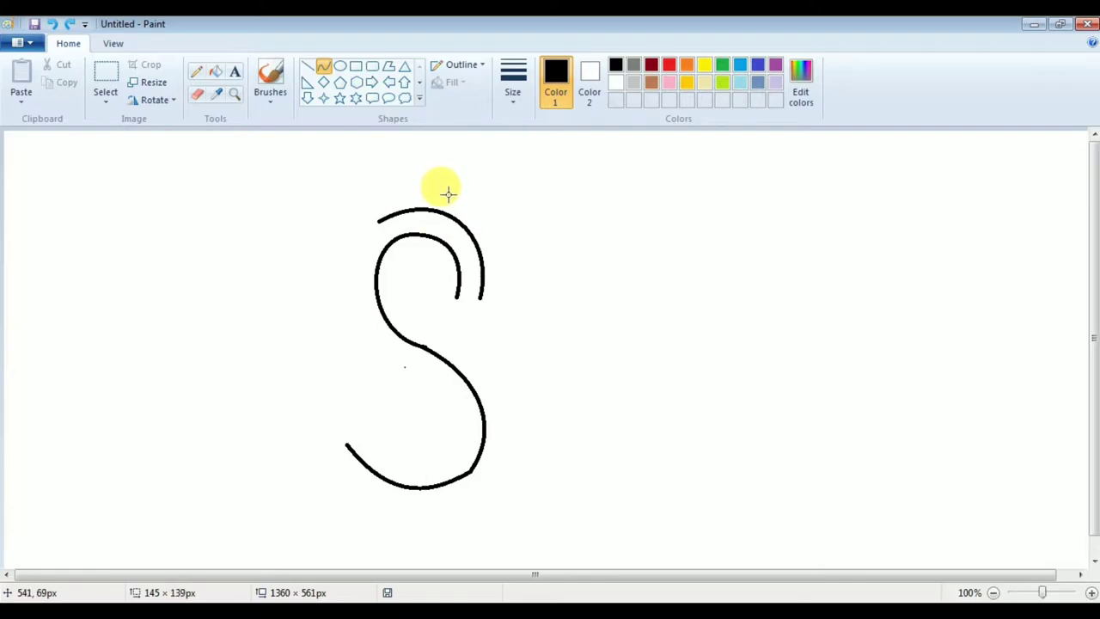
left_click(334, 252)
left_click_drag(379, 222, 422, 378)
left_click_drag(358, 290, 361, 321)
left_click(456, 388)
mouse_move(428, 384)
left_mouse_down()
mouse_move(364, 429)
mouse_move(437, 401)
mouse_move(484, 406)
mouse_move(496, 422)
mouse_move(424, 444)
mouse_move(457, 511)
left_mouse_up()
left_click(433, 442)
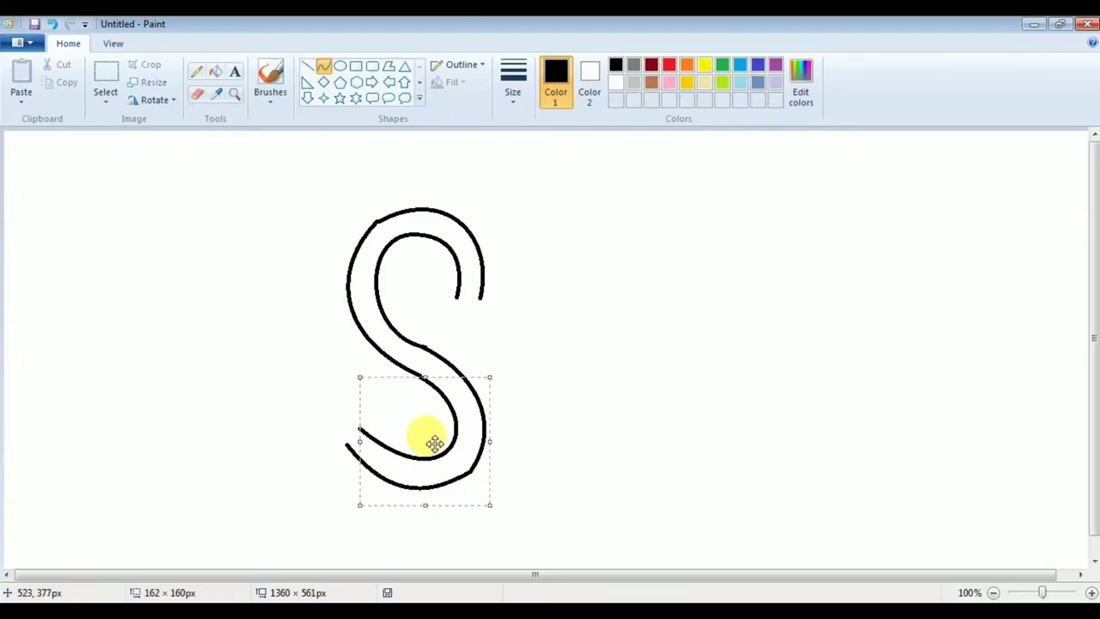
left_click(701, 425)
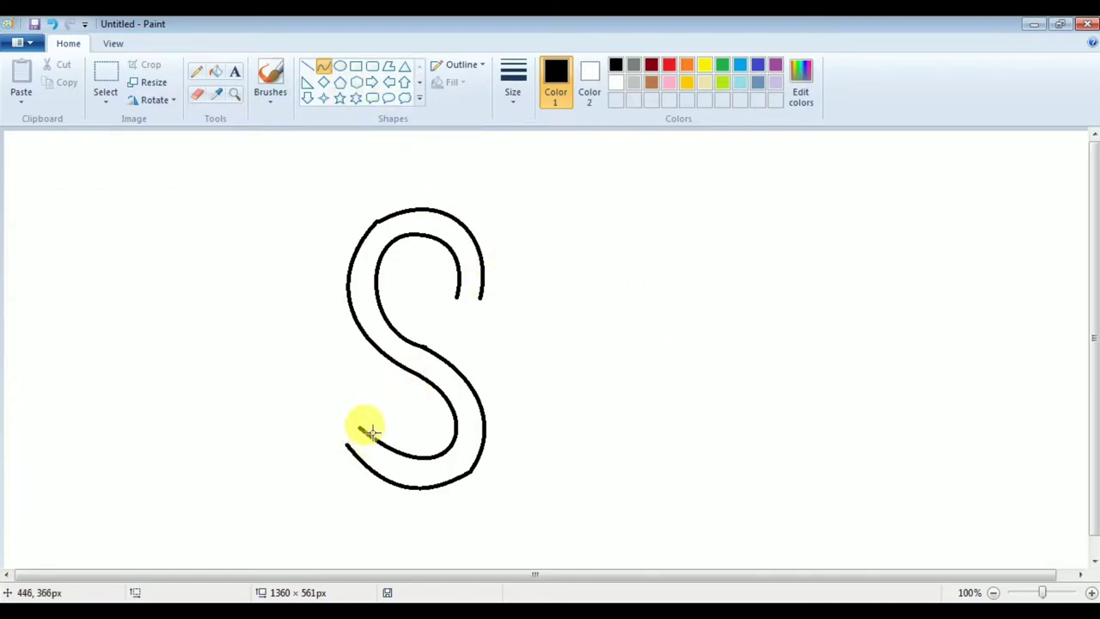
Extend both upper ends of the neck with two short curves meeting in a downward-pointing beak tip
left_click_drag(461, 302, 488, 352)
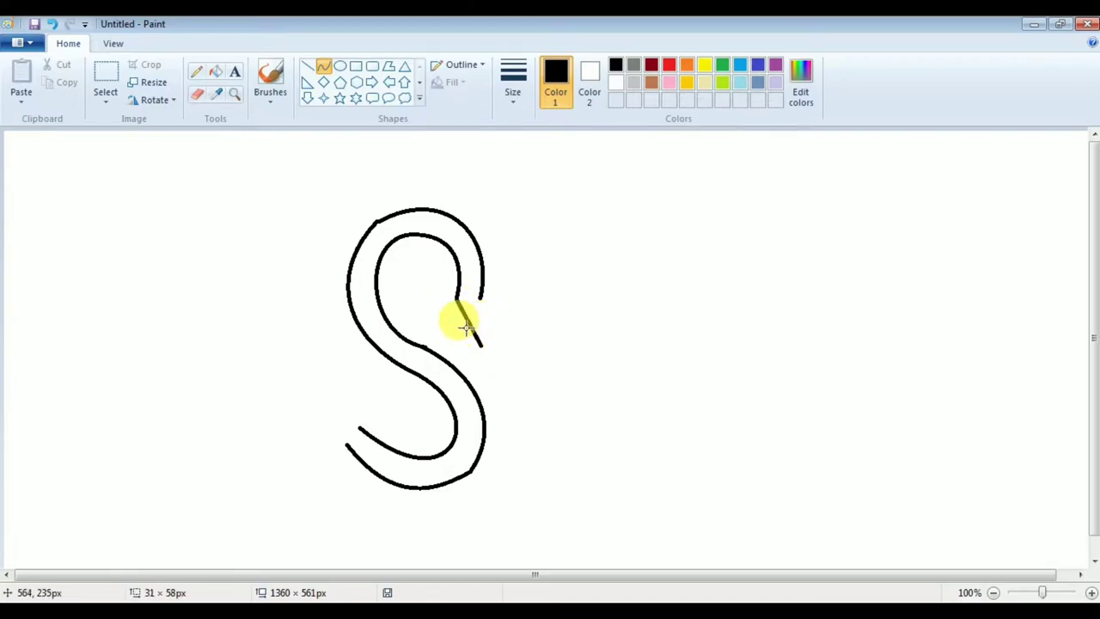
left_click_drag(462, 328, 489, 312)
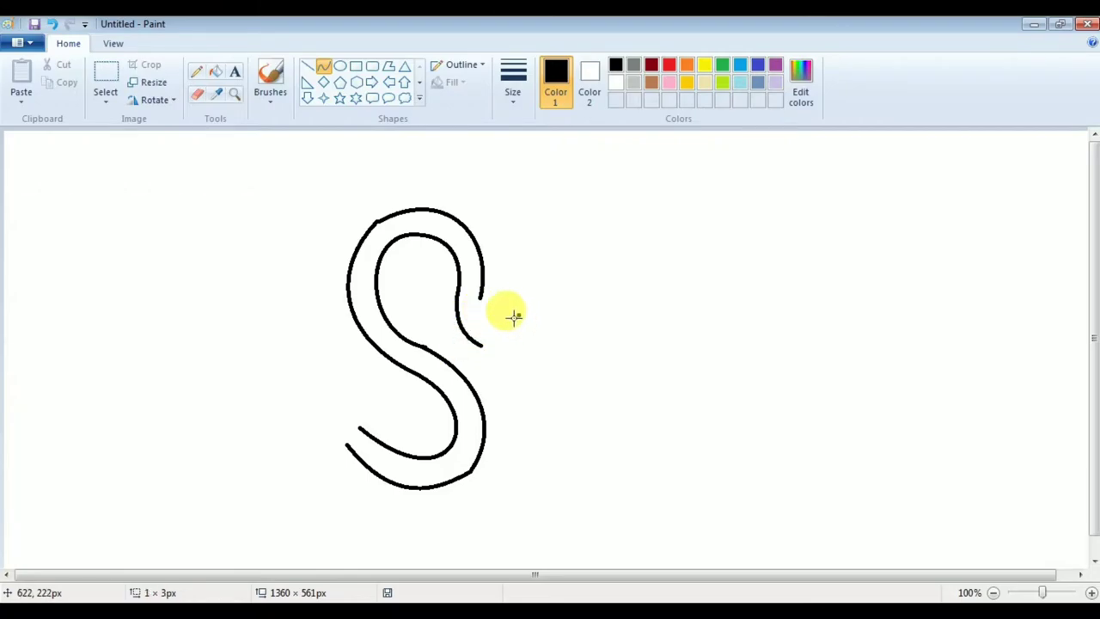
left_click_drag(486, 312, 478, 343)
Erase a gap in the head outline above the beak using a thickened white oval of about 44 × 46 px
left_click(340, 67)
left_click_drag(469, 242, 501, 273)
key("ctrl+z")
left_click_drag(468, 240, 505, 287)
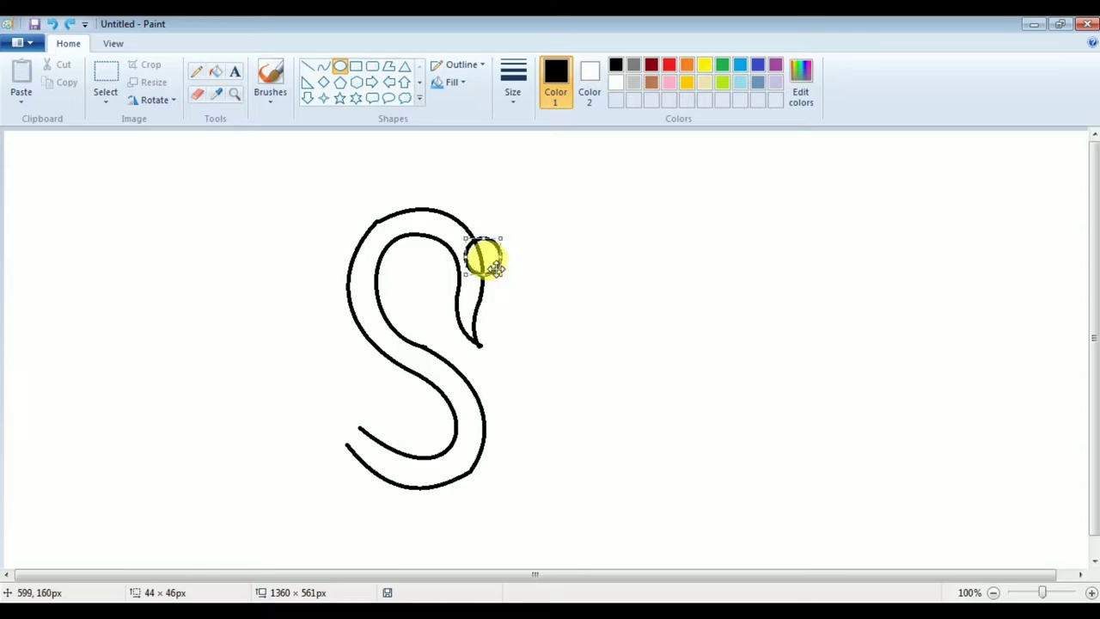
left_click(616, 81)
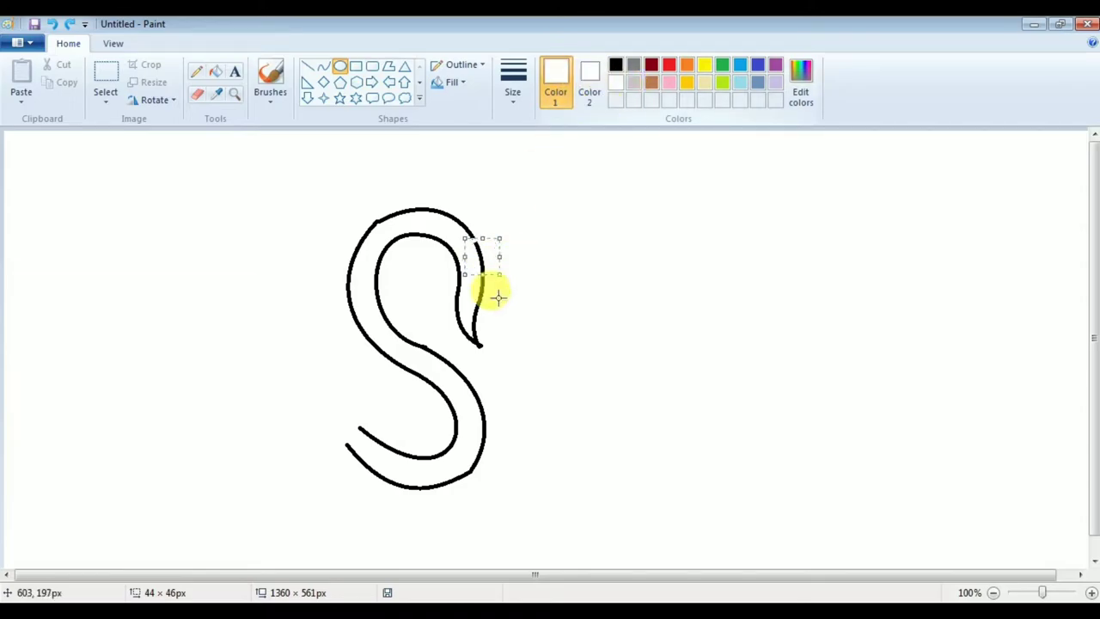
key("ctrl+plus")
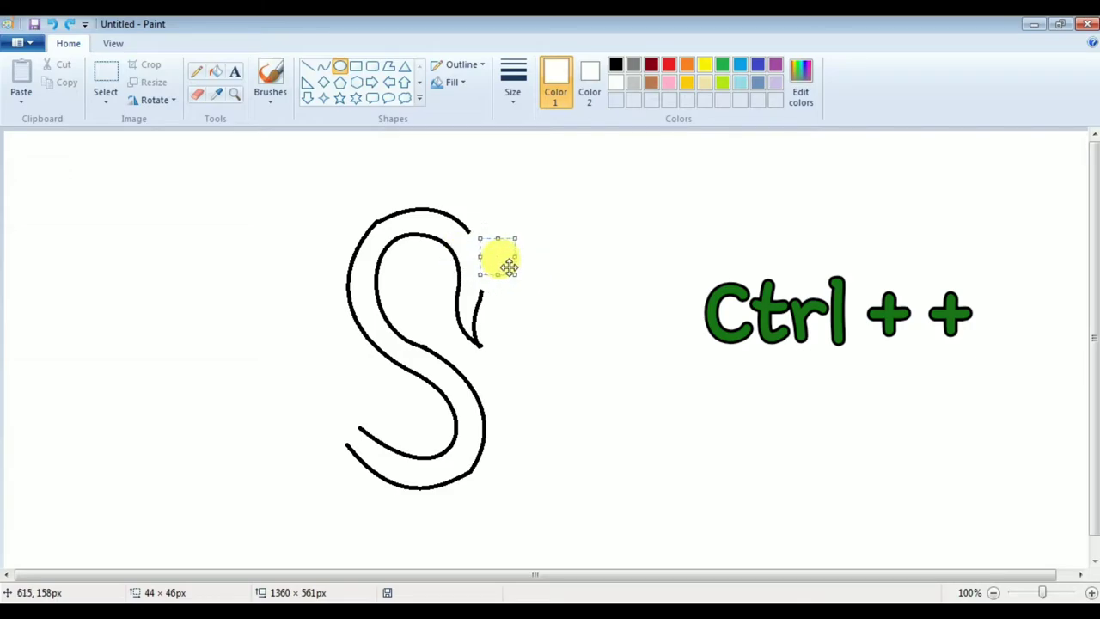
left_click(617, 283)
Draw a black round eye outline in the head gap with a smaller oval of about 23 × 25 px inside it
left_click(615, 66)
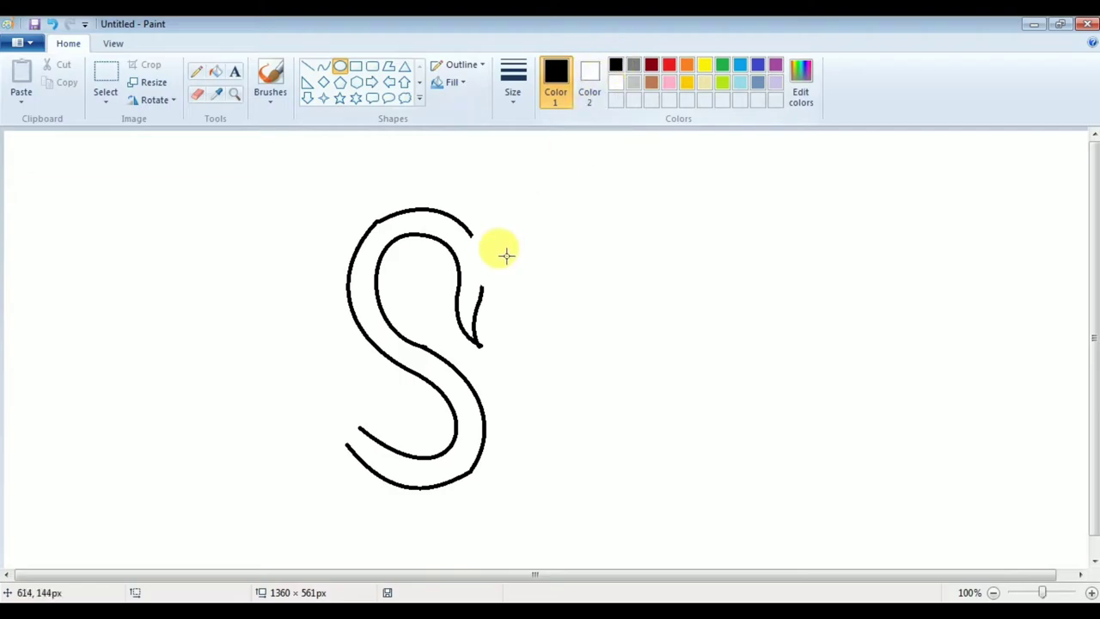
left_click_drag(501, 269, 500, 267)
key("ctrl+minus")
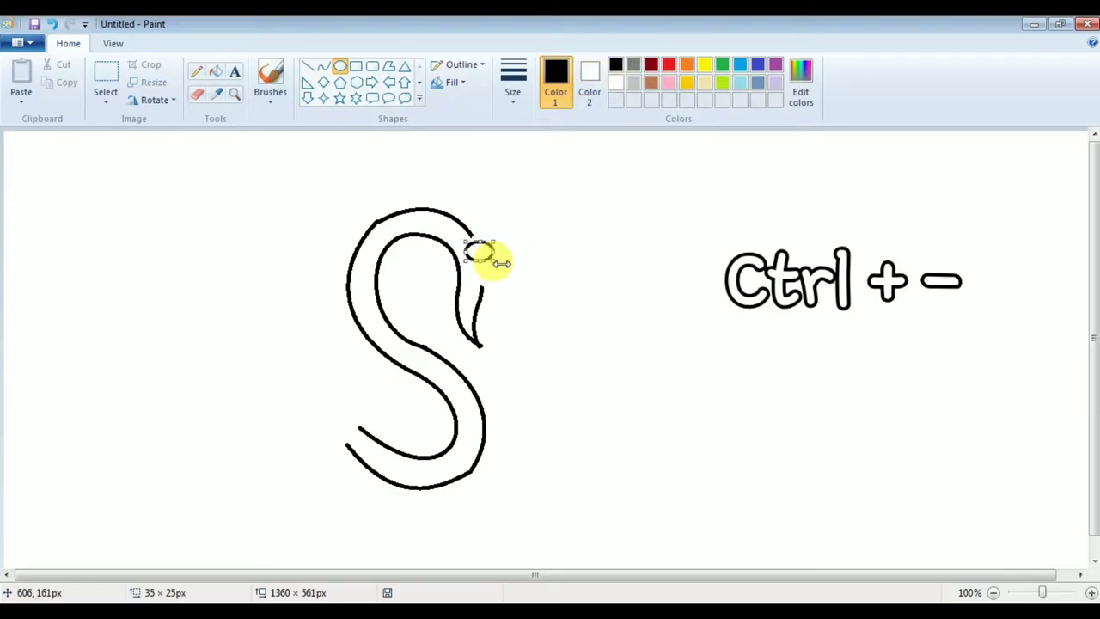
left_click_drag(497, 276, 505, 277)
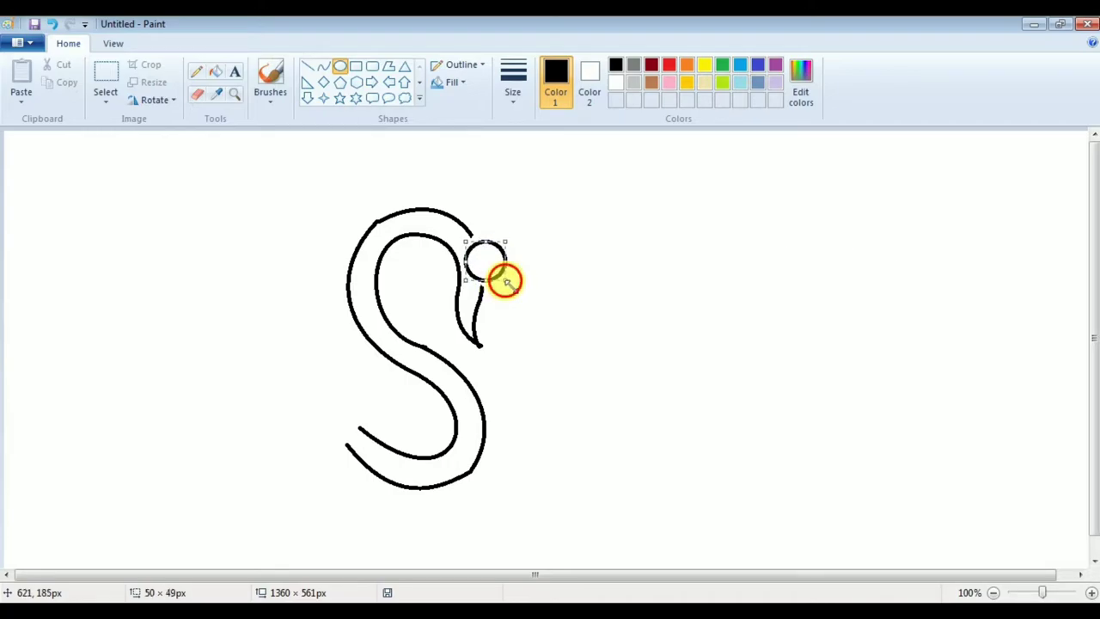
mouse_move(514, 287)
left_mouse_down()
mouse_move(501, 271)
mouse_move(509, 281)
left_mouse_up()
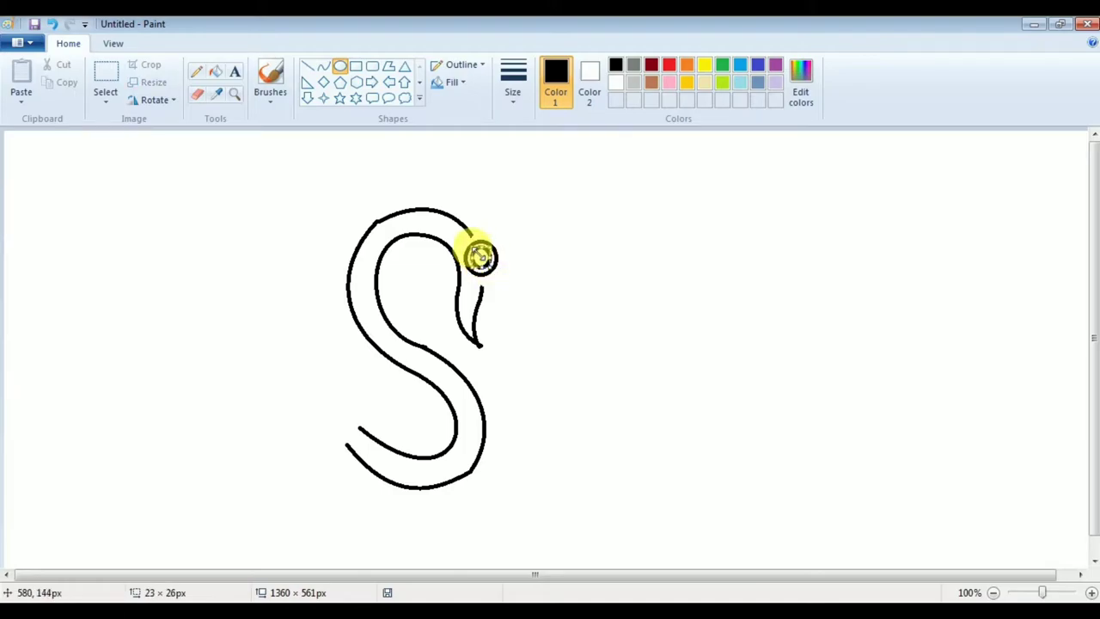
Fill the eye's inner oval with solid black to form the pupil
left_click(589, 77)
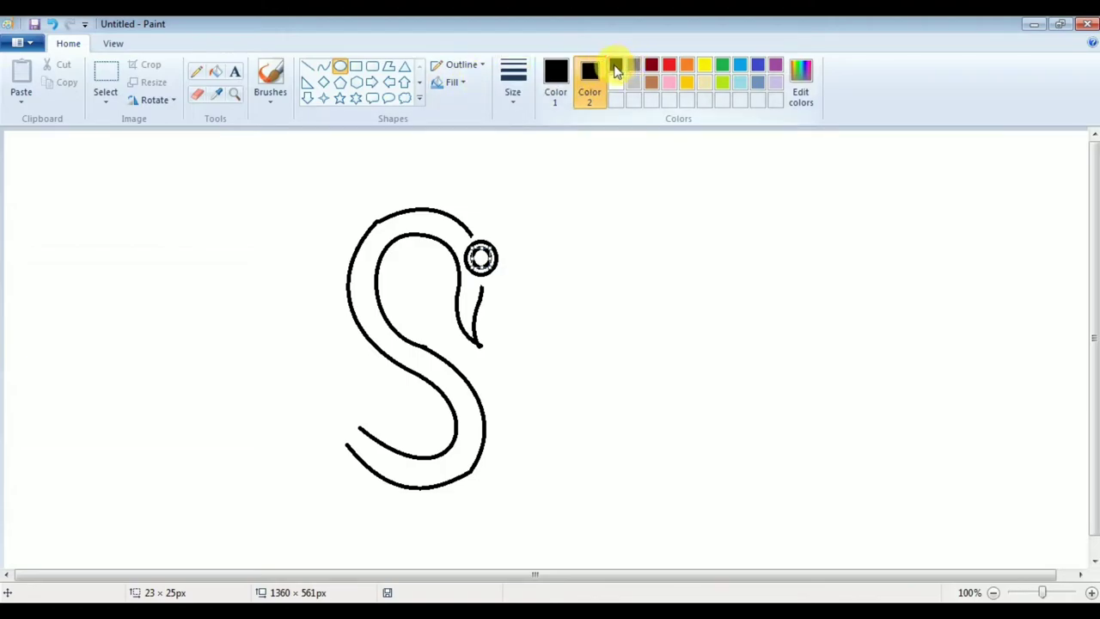
left_click(452, 82)
left_click(464, 118)
left_click(555, 214)
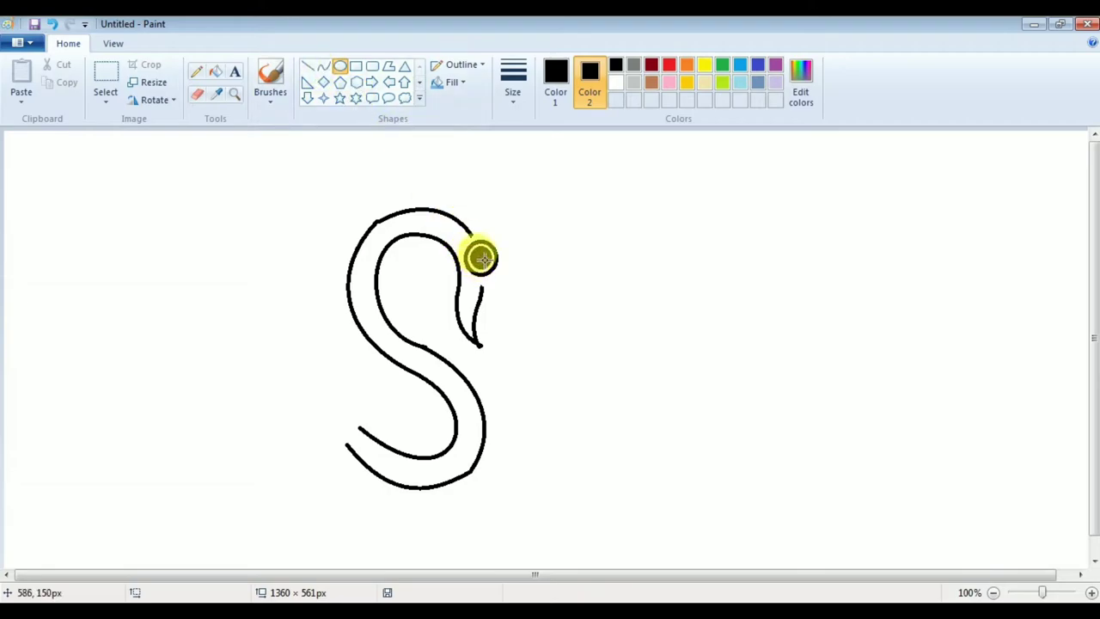
Add a tiny oval highlight with white as Color 2 inside the black pupil
left_click(555, 76)
left_click(590, 81)
left_click(615, 82)
left_click_drag(584, 180, 587, 184)
left_click(638, 253)
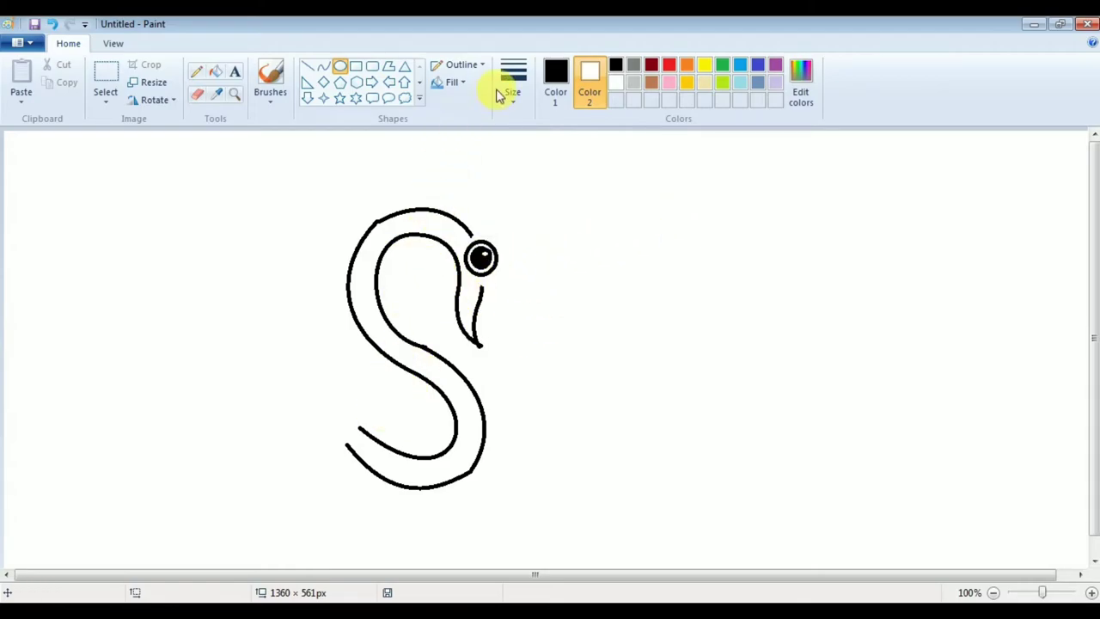
Extend the two open lower ends of the S with curves that meet in an upward-pointing tail tip
left_click(323, 68)
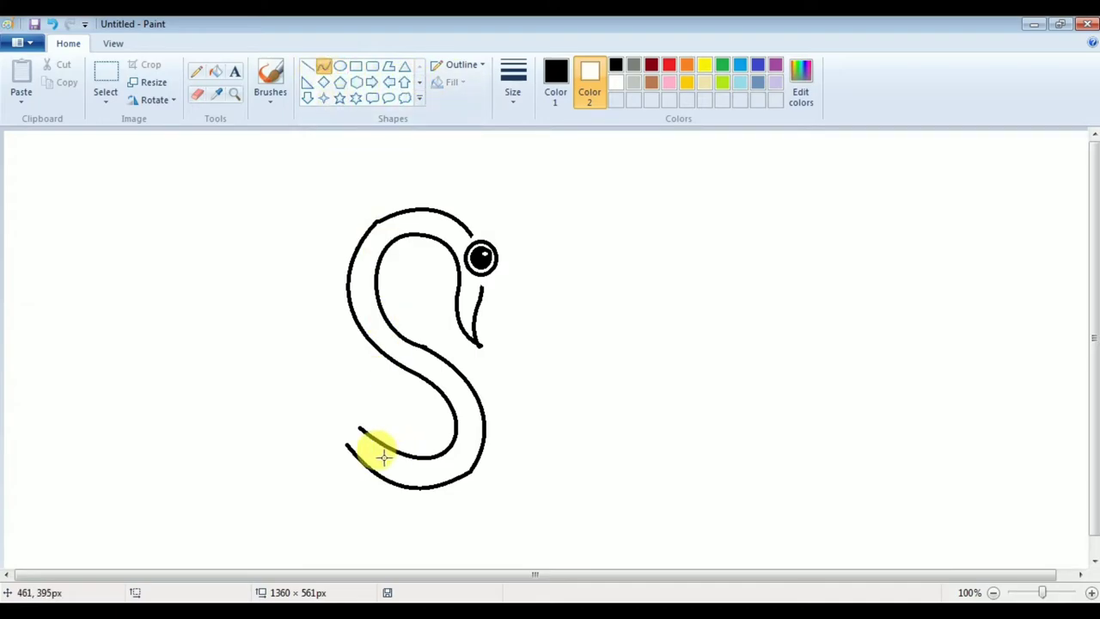
left_click_drag(368, 437, 298, 342)
mouse_move(352, 424)
left_mouse_down()
mouse_move(311, 380)
mouse_move(297, 430)
mouse_move(351, 438)
left_mouse_up()
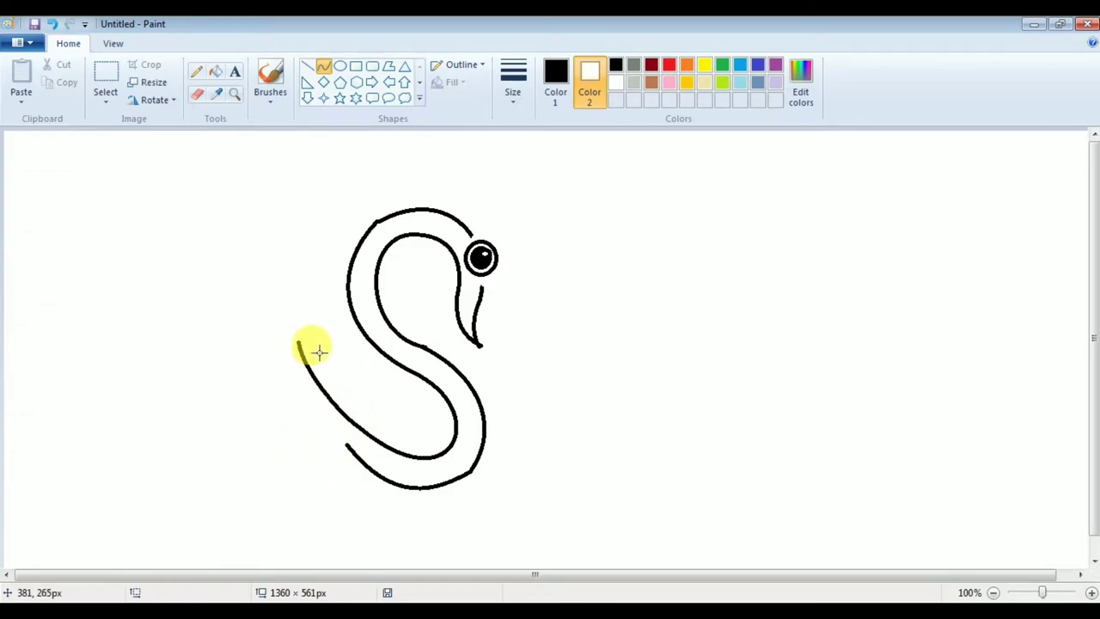
left_click_drag(352, 453, 297, 343)
left_click_drag(336, 430, 300, 379)
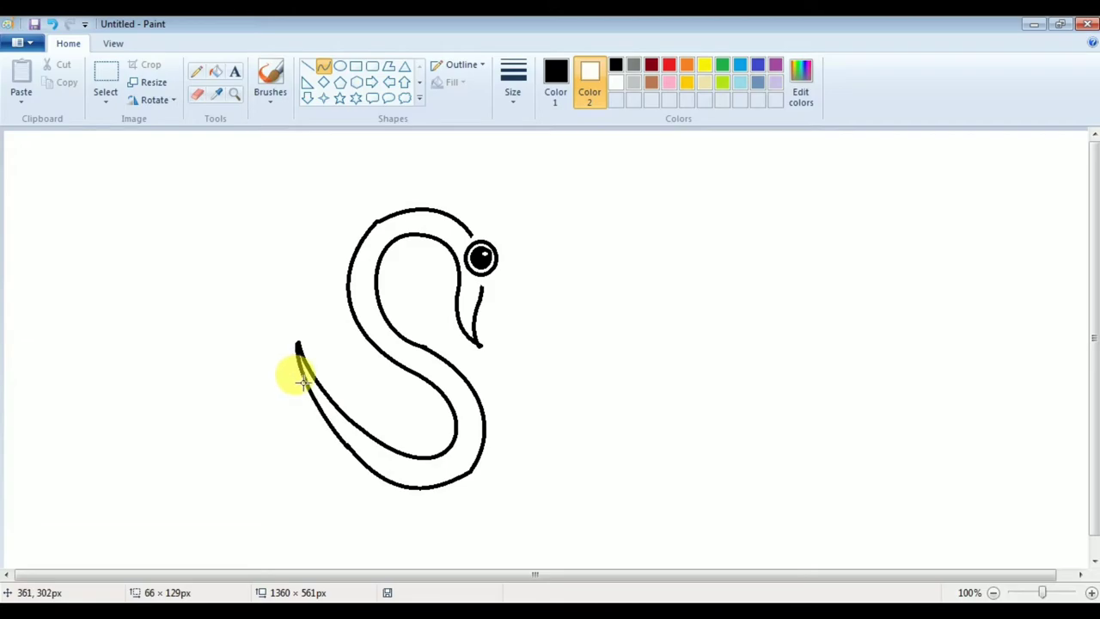
left_click(444, 444)
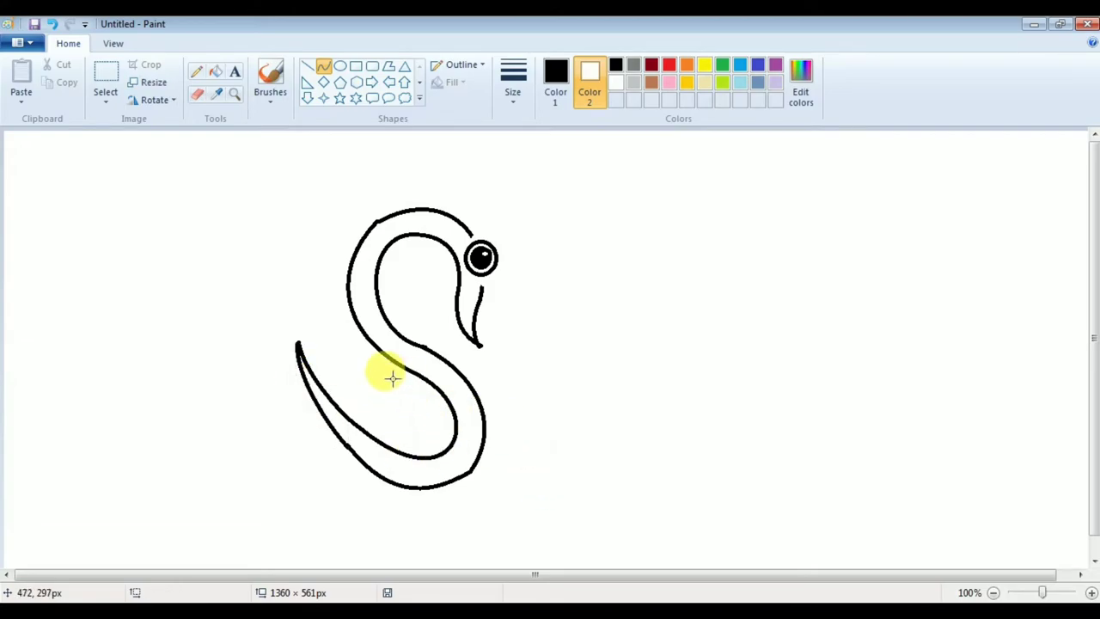
Outline the swan's body and wing with two curves from the neck and the underside, meeting in a point behind the tail tip
left_click_drag(407, 368, 278, 300)
left_click(442, 438)
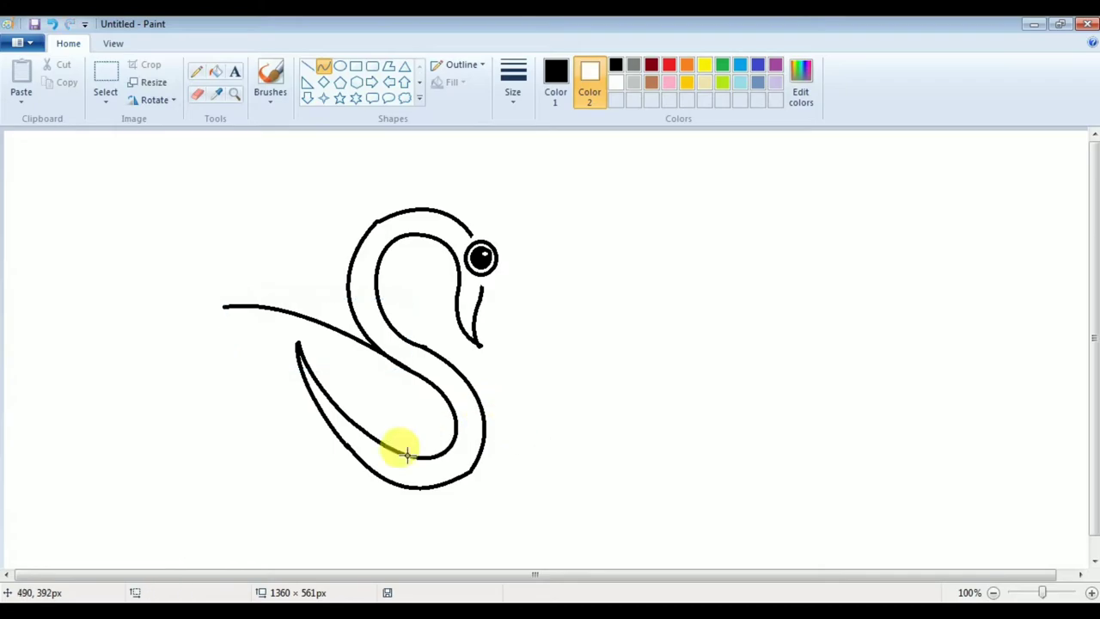
left_click_drag(360, 464, 225, 308)
mouse_move(258, 382)
left_mouse_down()
mouse_move(298, 449)
mouse_move(293, 471)
mouse_move(290, 430)
mouse_move(253, 385)
mouse_move(230, 379)
mouse_move(279, 341)
mouse_move(282, 393)
left_mouse_up()
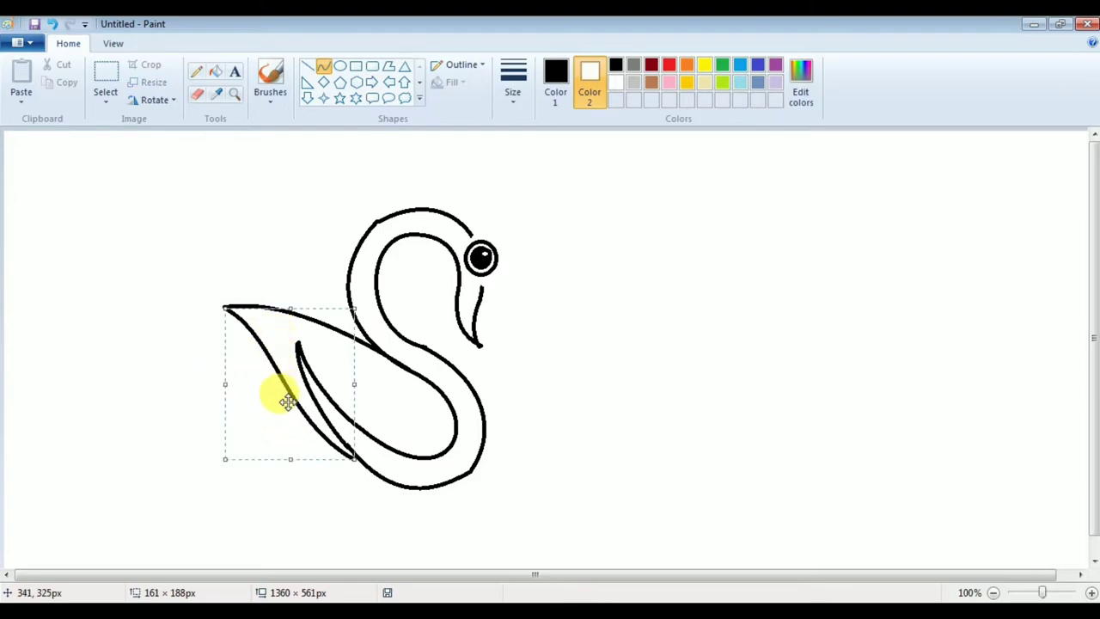
left_click(579, 375)
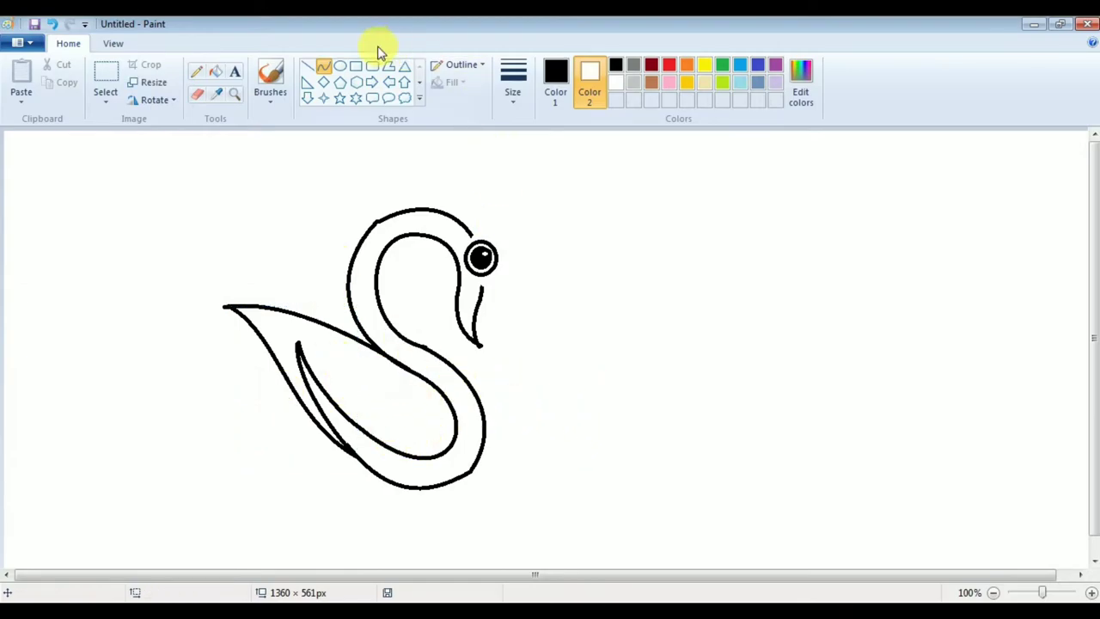
Draw an inner wing curve from the bottom of the inner body line up to the wing's outer tip
left_click_drag(413, 454, 245, 315)
left_click_drag(420, 435, 372, 324)
left_click(616, 397)
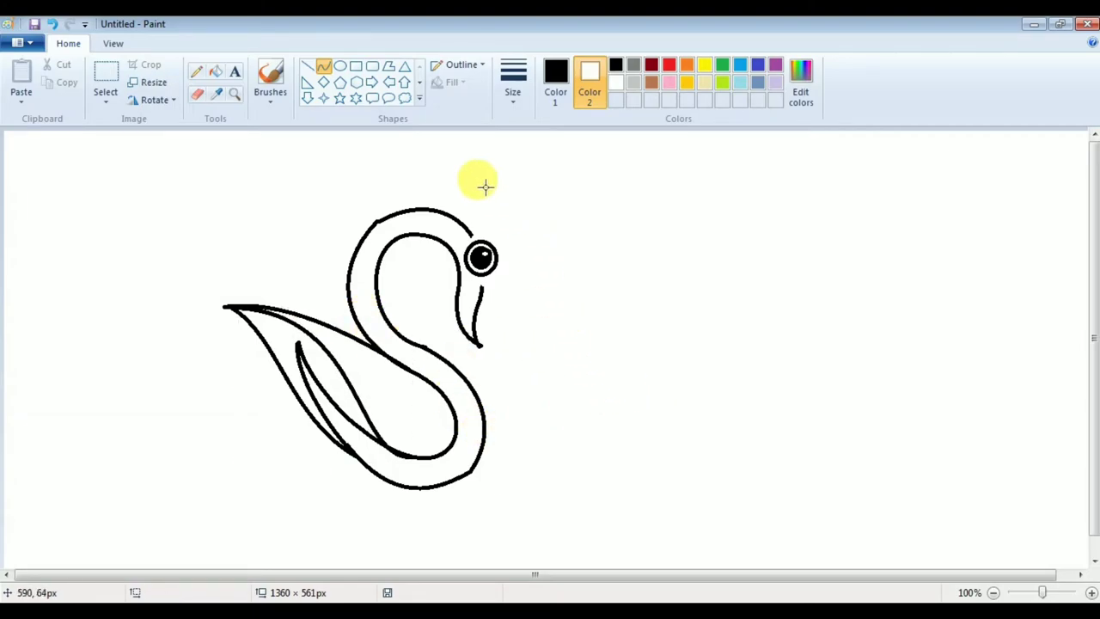
Close the gaps between the eye and the head outline, above and below it, with short straight lines
left_click(307, 66)
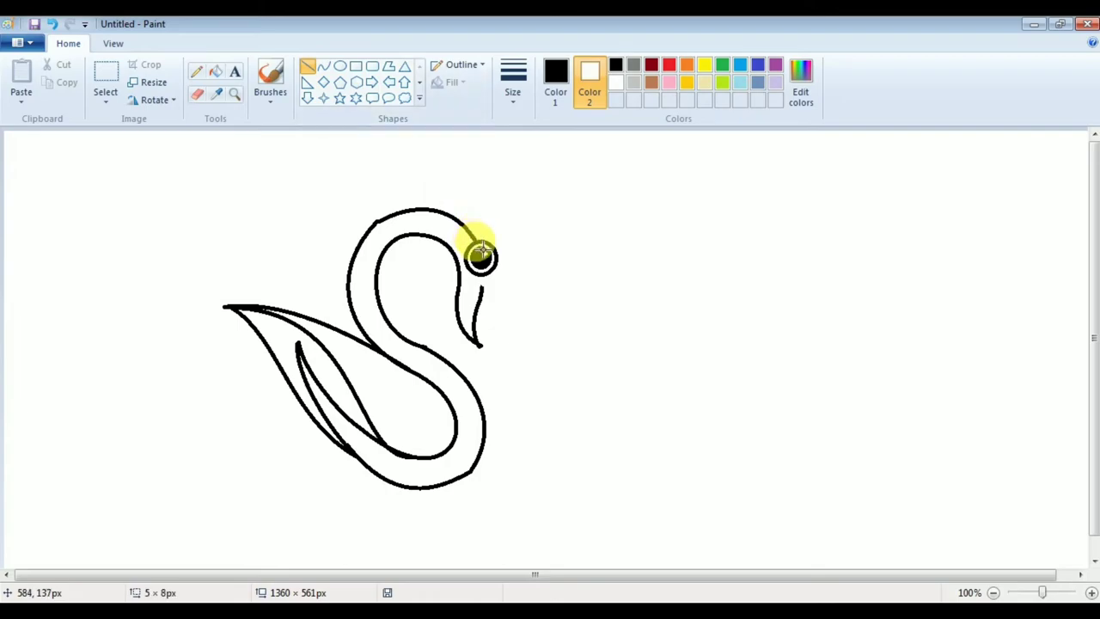
left_click_drag(487, 285, 486, 295)
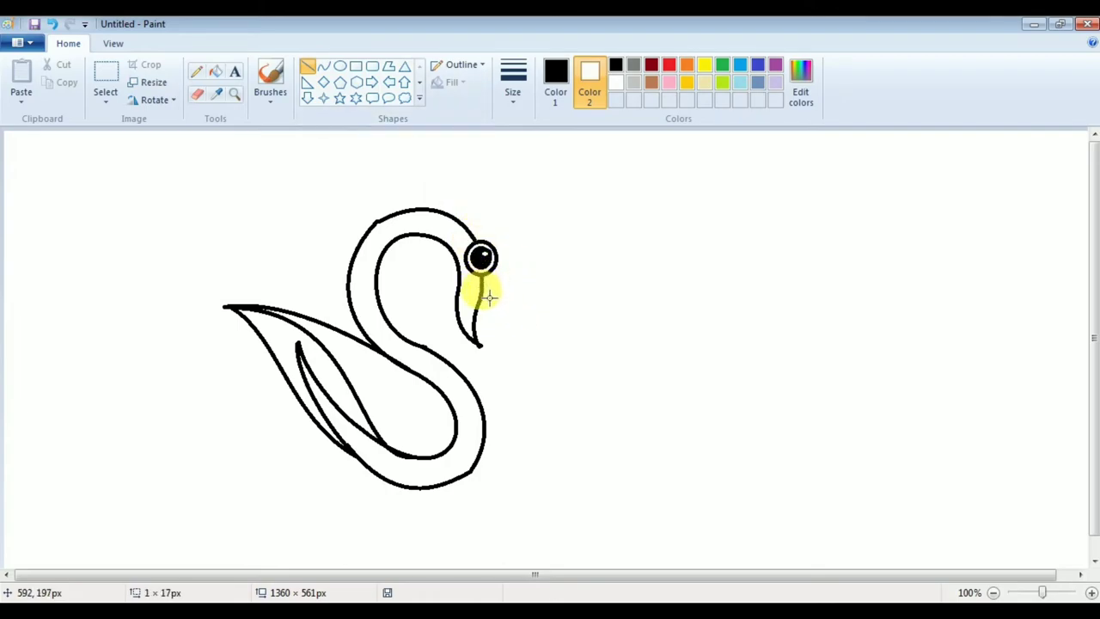
left_click(734, 380)
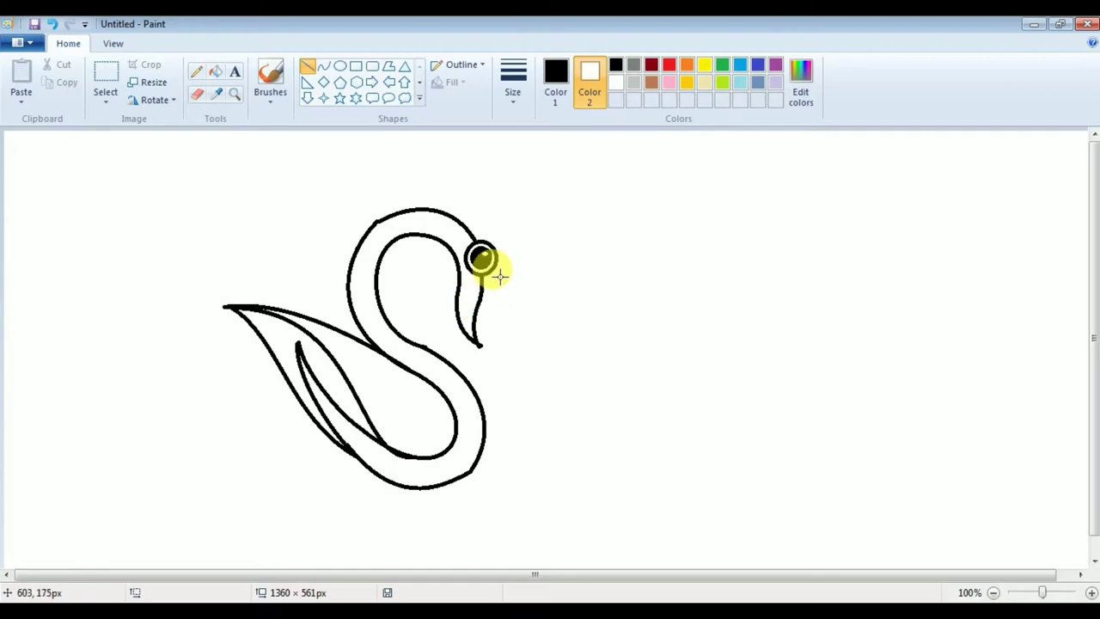
Separate the beak from the head with a short curved line across the beak's base
left_click_drag(469, 298, 484, 300)
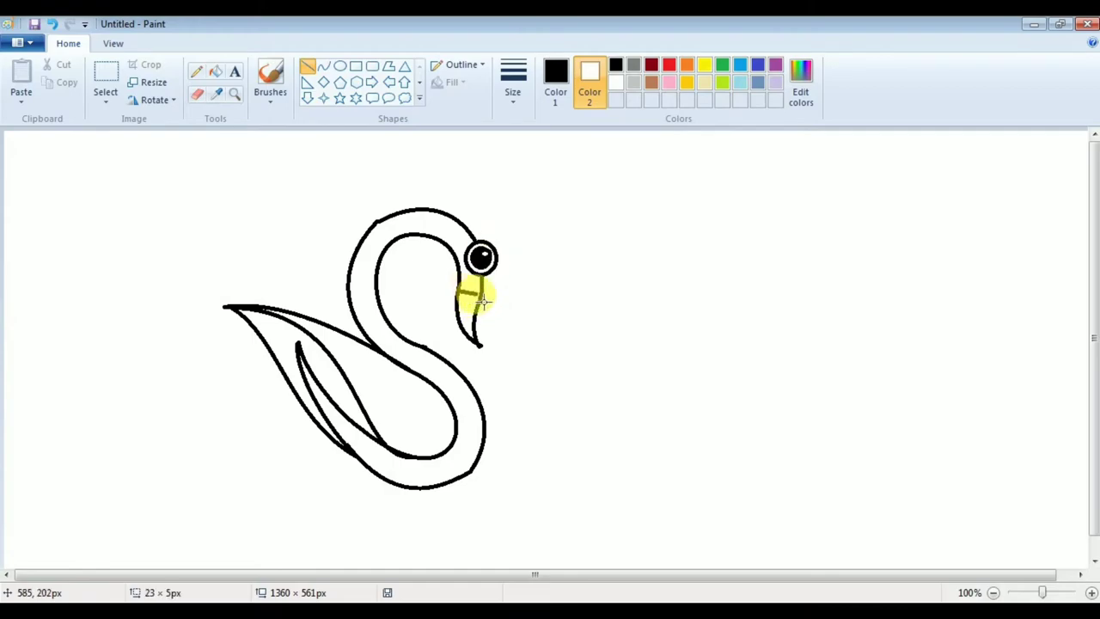
left_click(323, 67)
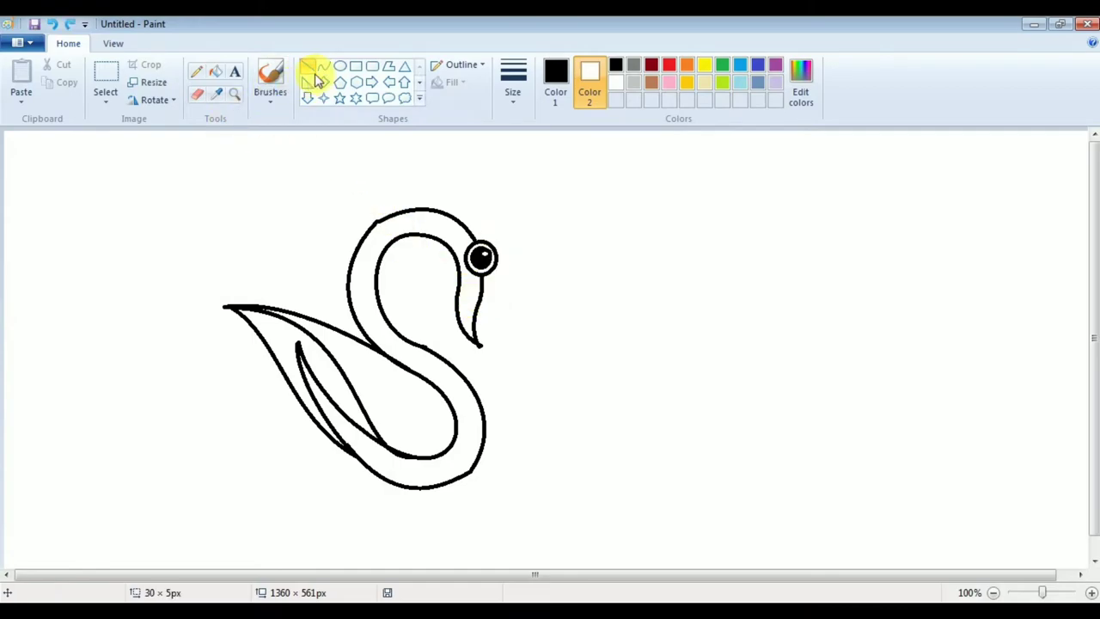
mouse_move(467, 291)
left_mouse_down()
mouse_move(479, 287)
mouse_move(467, 305)
left_mouse_up()
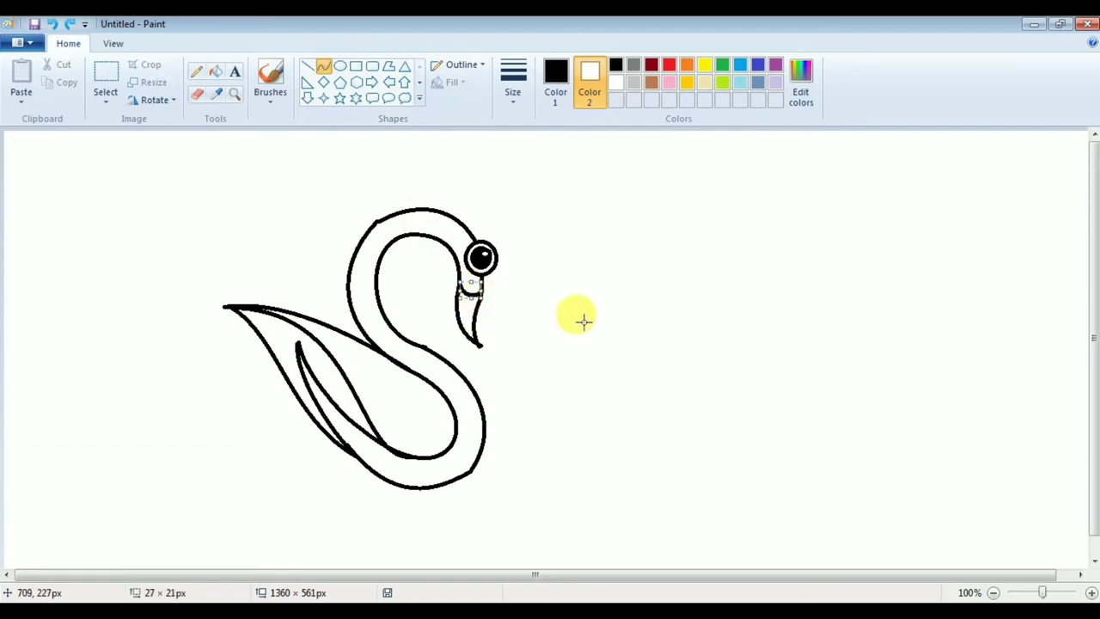
Choose the second-thinnest line size and draw a slightly bent dividing line down the beak to its tip
left_click(514, 81)
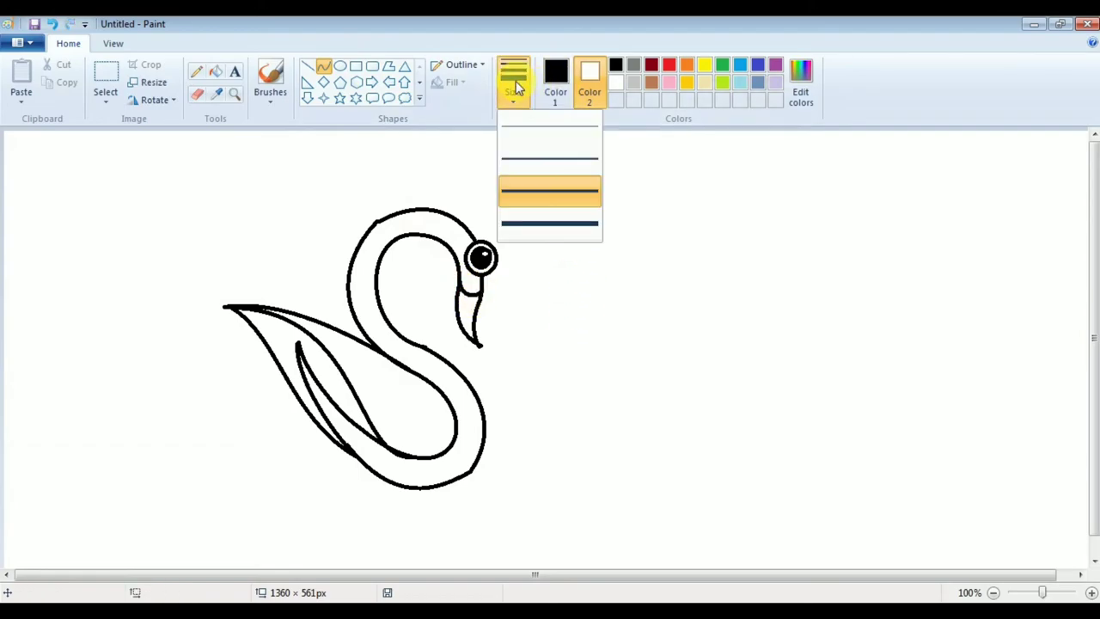
left_click(525, 157)
left_click_drag(475, 300, 475, 344)
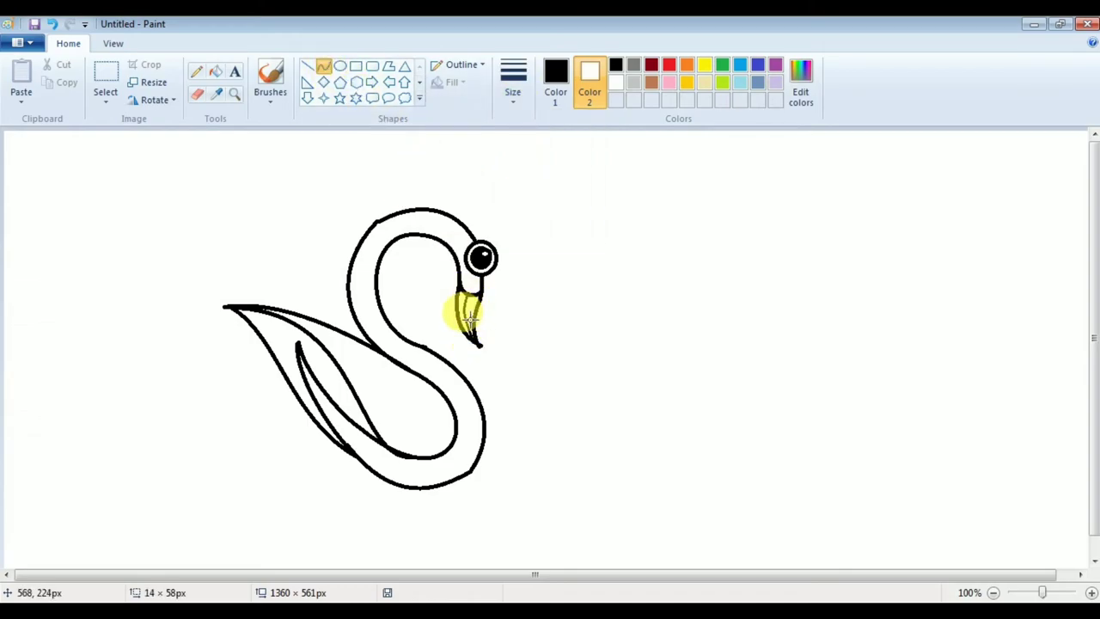
left_click_drag(471, 330, 472, 333)
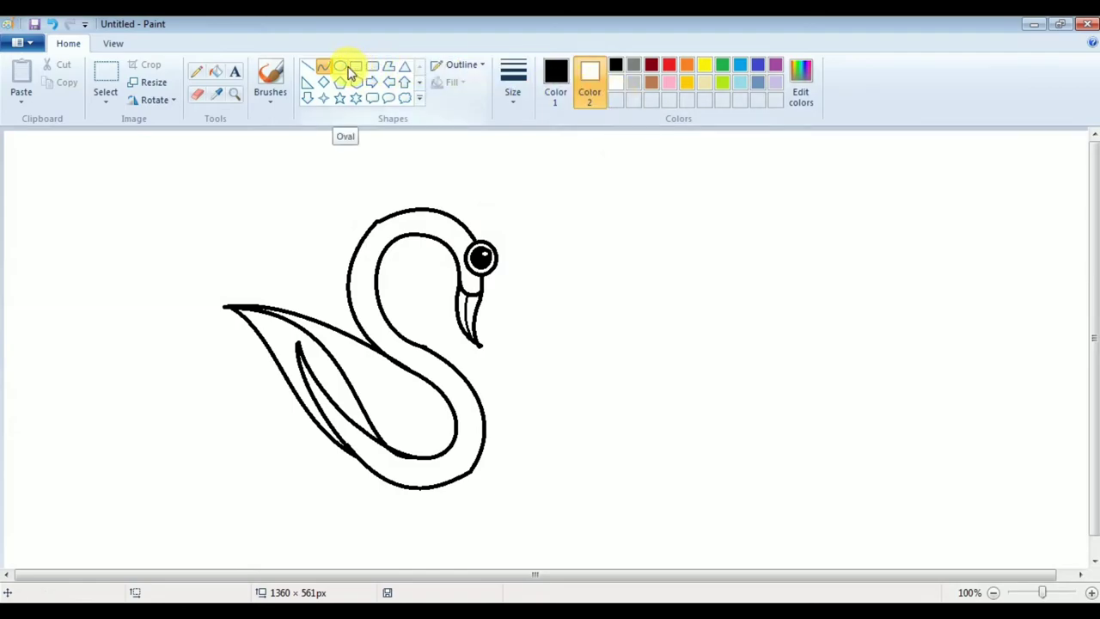
Fill the sections of the swan's beak with light gray
left_click(215, 69)
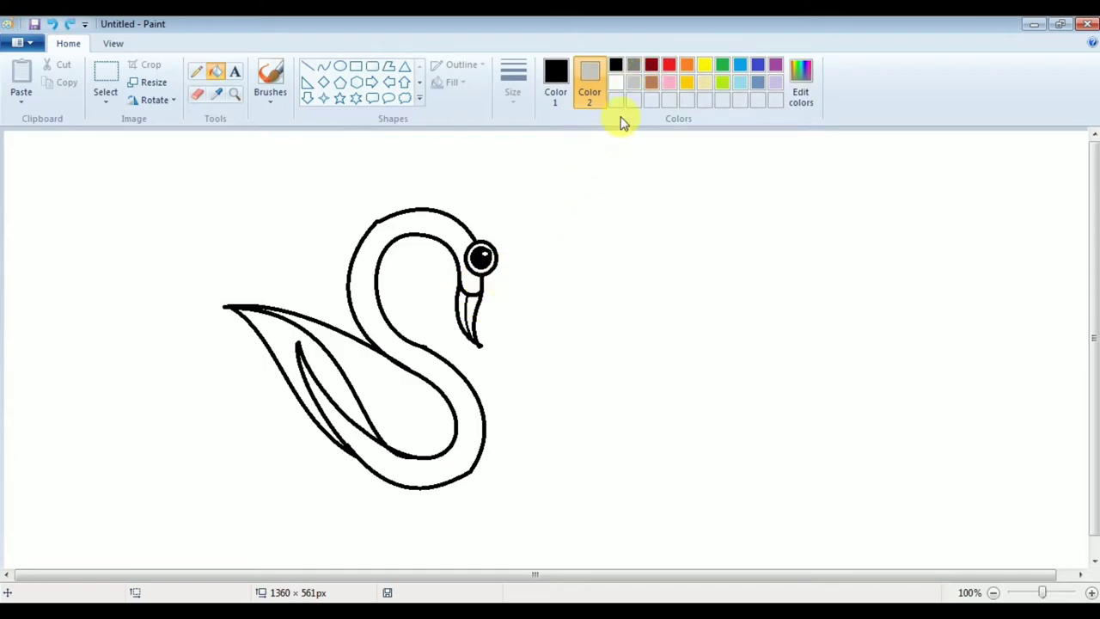
left_click(581, 84)
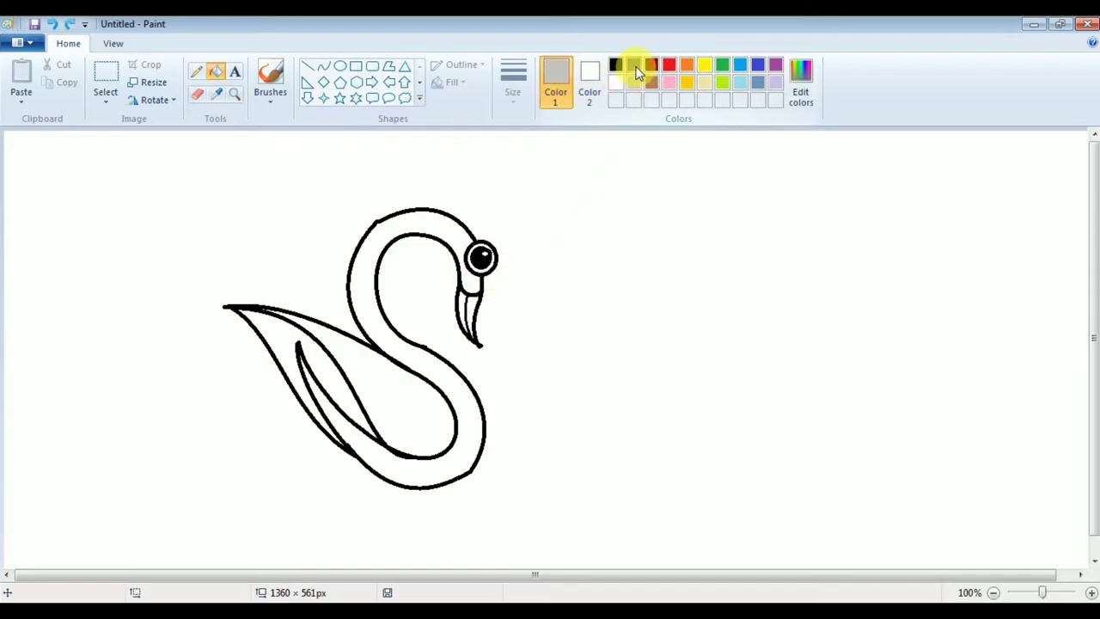
left_click(468, 302)
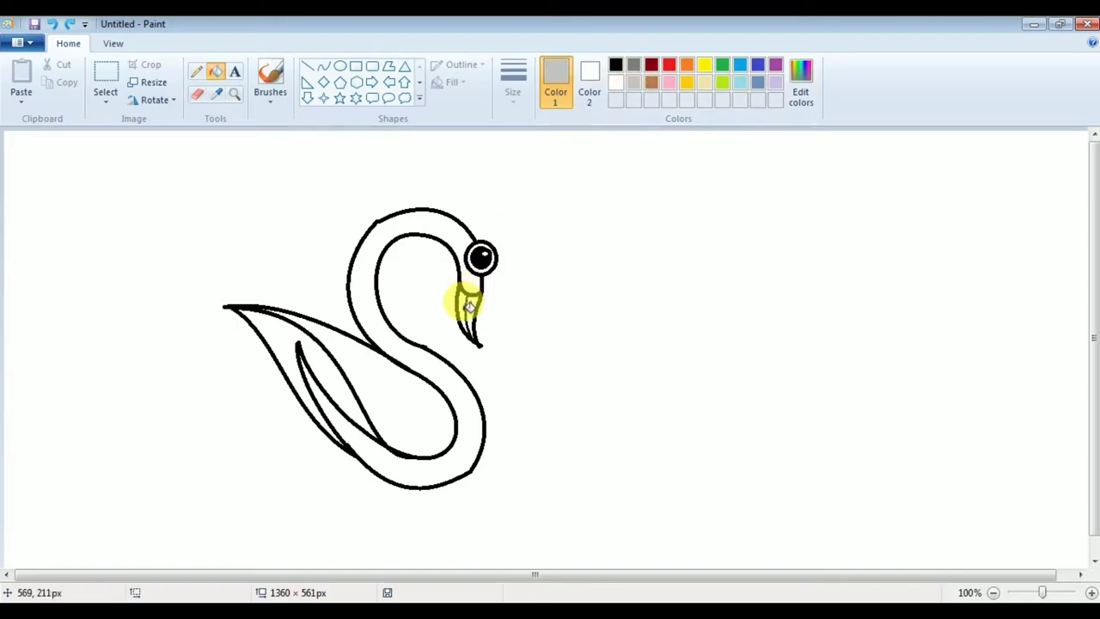
Fill the swan's neck and body with gold
left_click(720, 69)
left_click(686, 82)
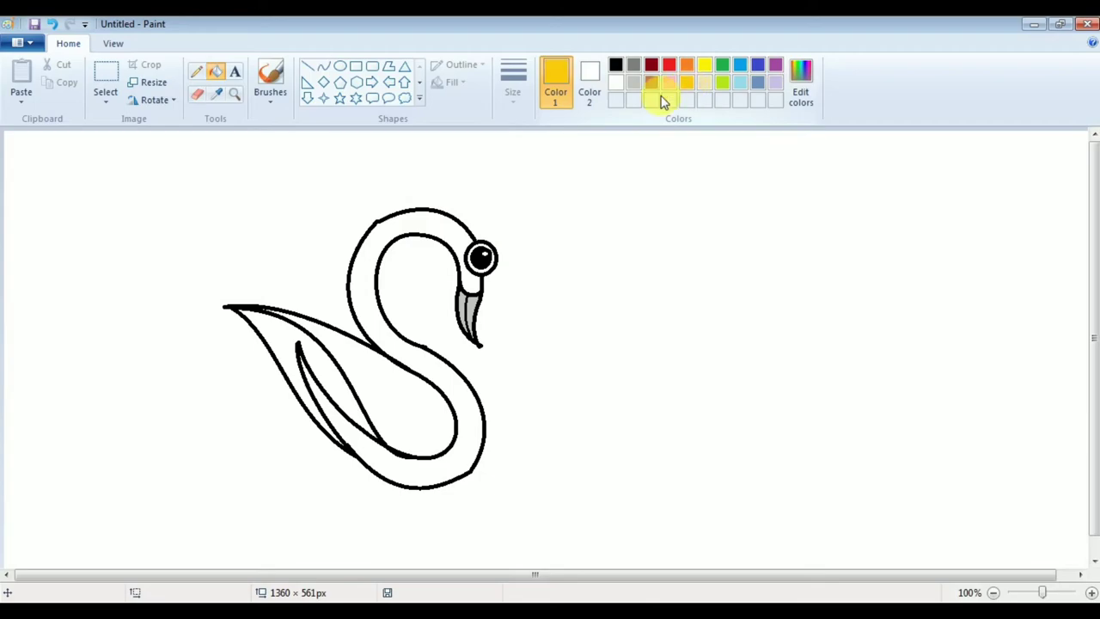
left_click(421, 225)
key("ctrl+z")
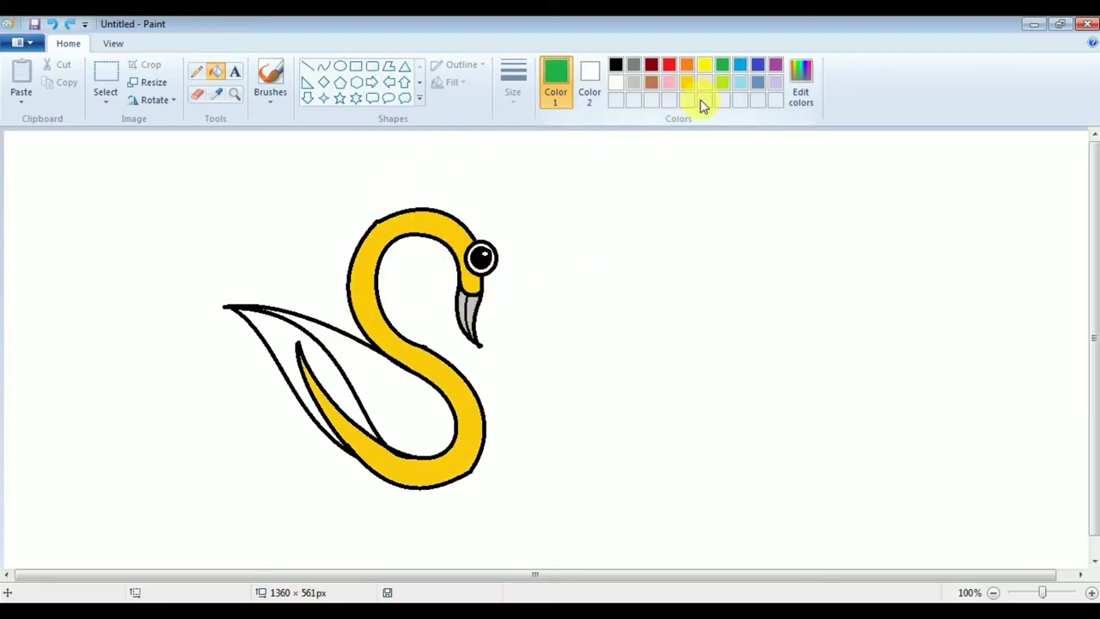
Fill the large upper wing section with green and the inner wing sections with a darker custom green
left_click(384, 379)
left_click(800, 90)
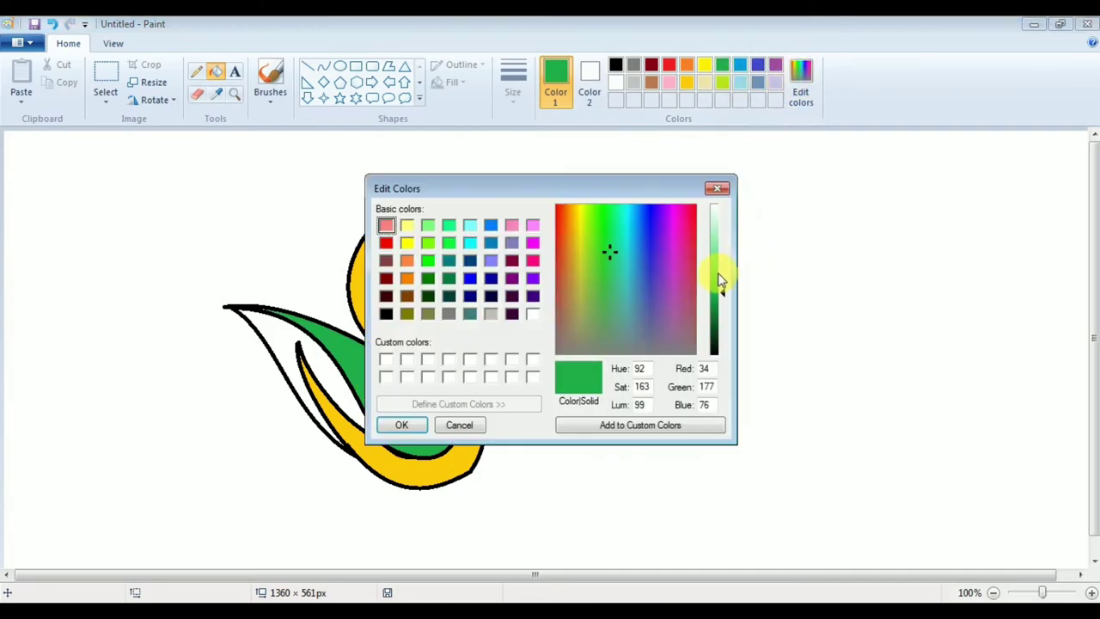
left_click_drag(716, 312, 716, 297)
left_click(391, 424)
left_click(344, 400)
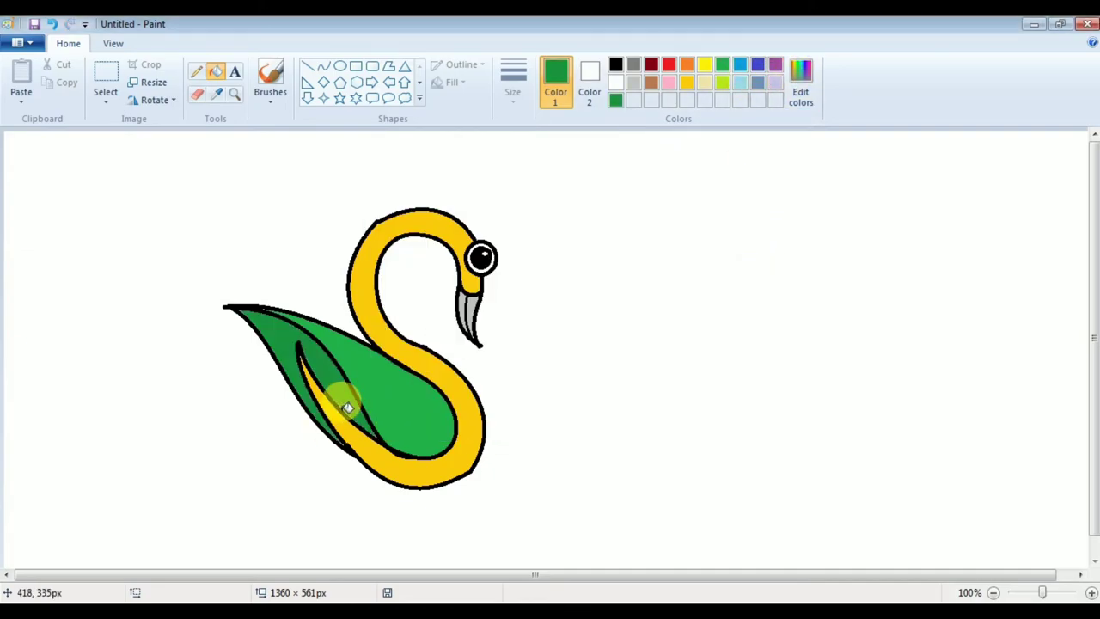
Try orange and then red as the fill of the swan's neck and body
left_click(687, 65)
left_click(412, 355)
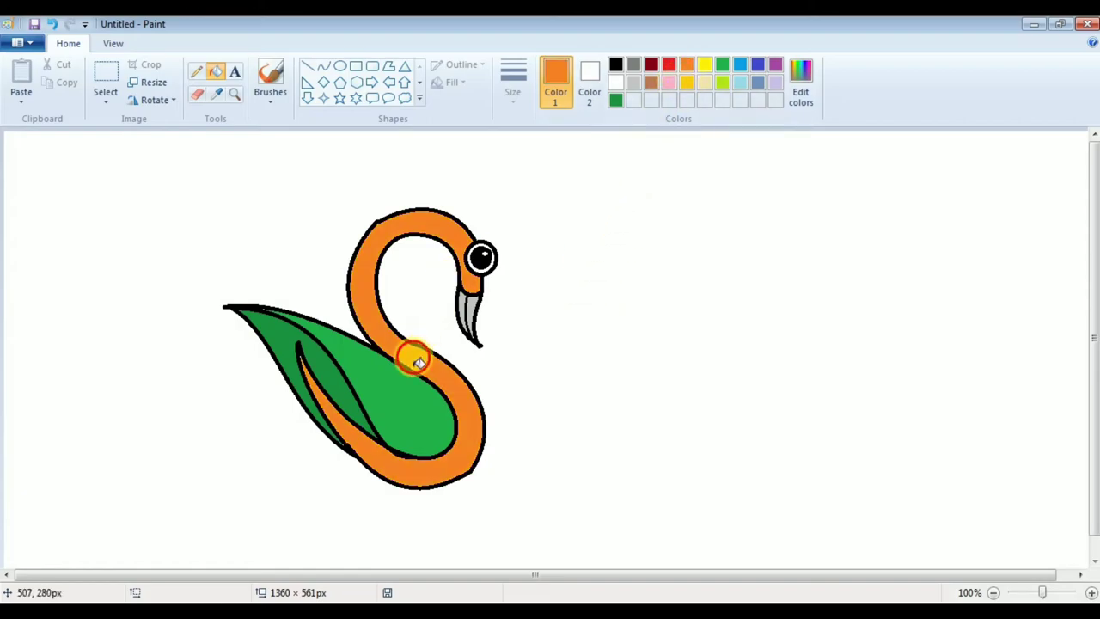
left_click(668, 69)
left_click(430, 358)
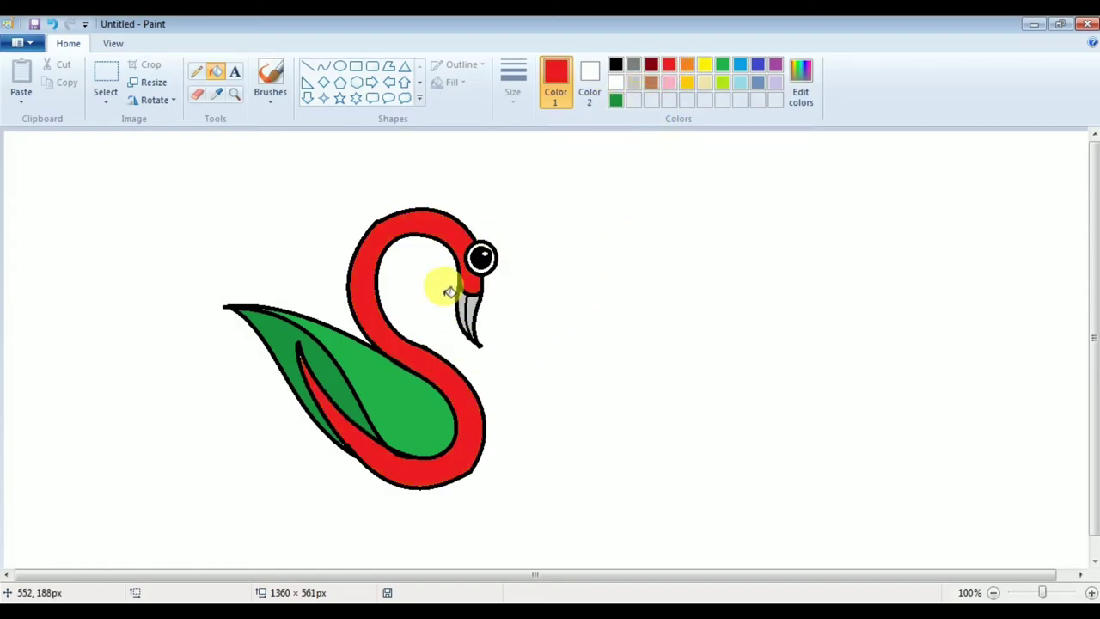
Recolor the large upper wing section in gold and the inner wing sections in light yellow
left_click(688, 83)
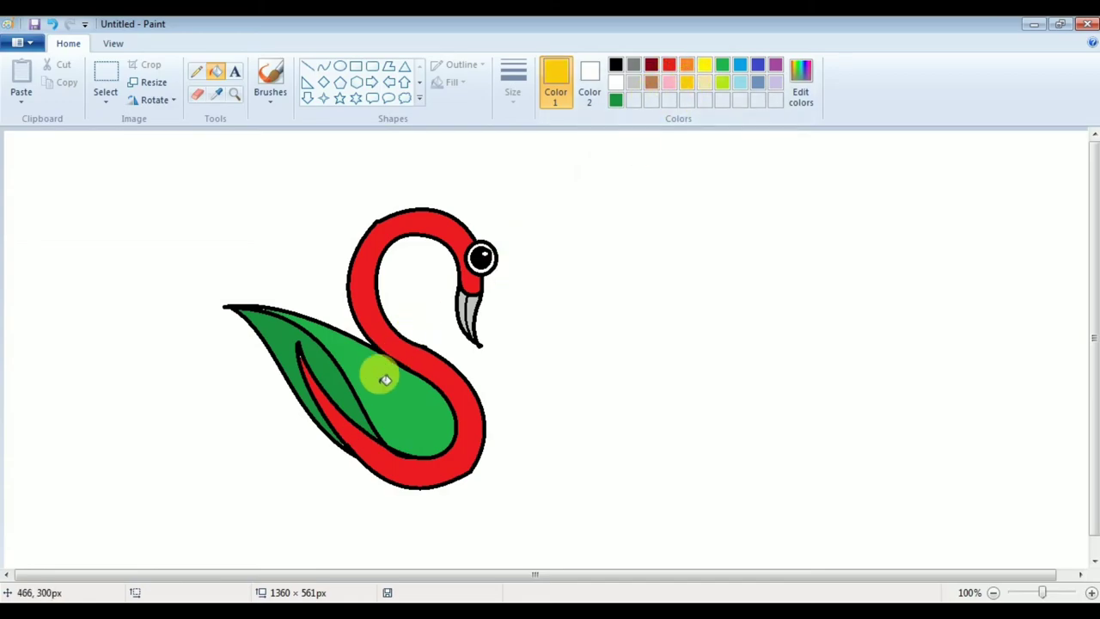
left_click(385, 369)
left_click(348, 395)
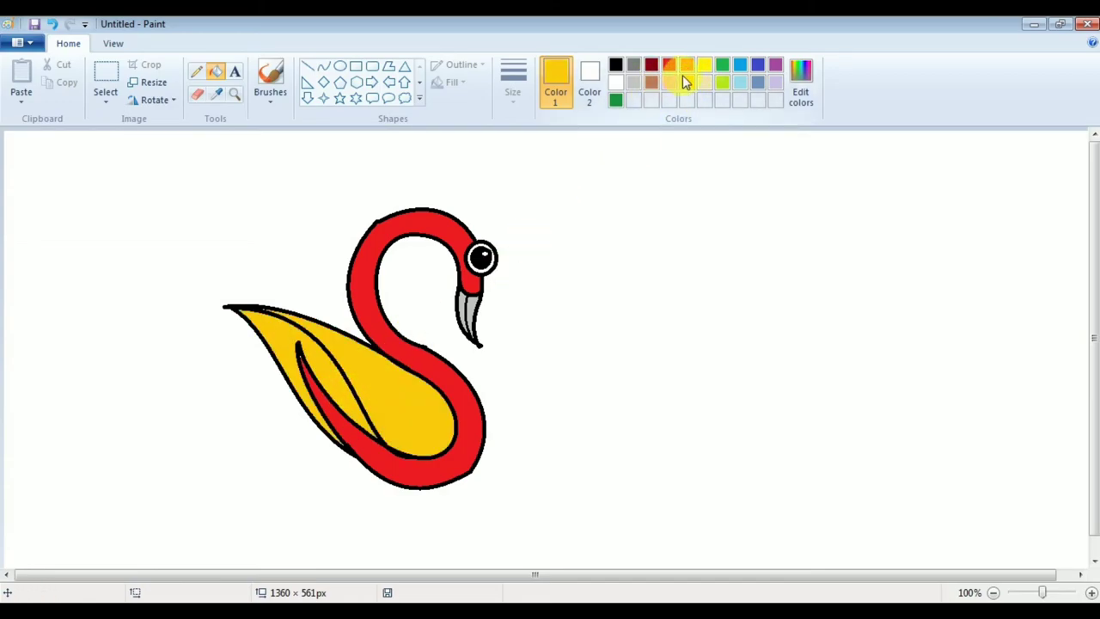
left_click(705, 83)
left_click(344, 368)
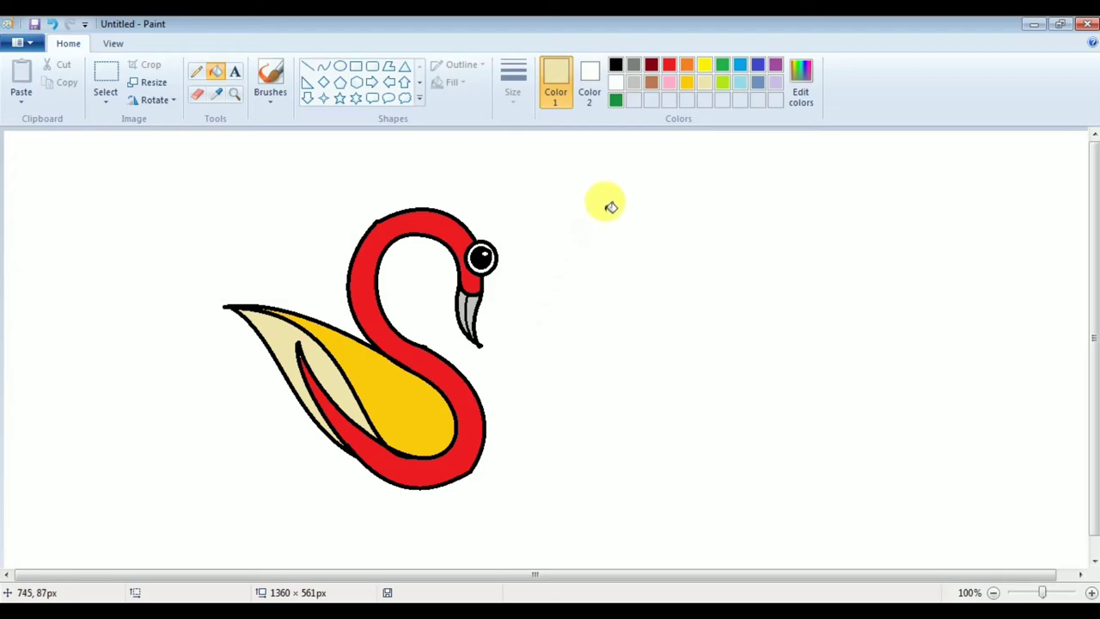
Recolor the swan with an indigo body, a light yellow beak, a red upper wing and gold inner wing sections
left_click(756, 66)
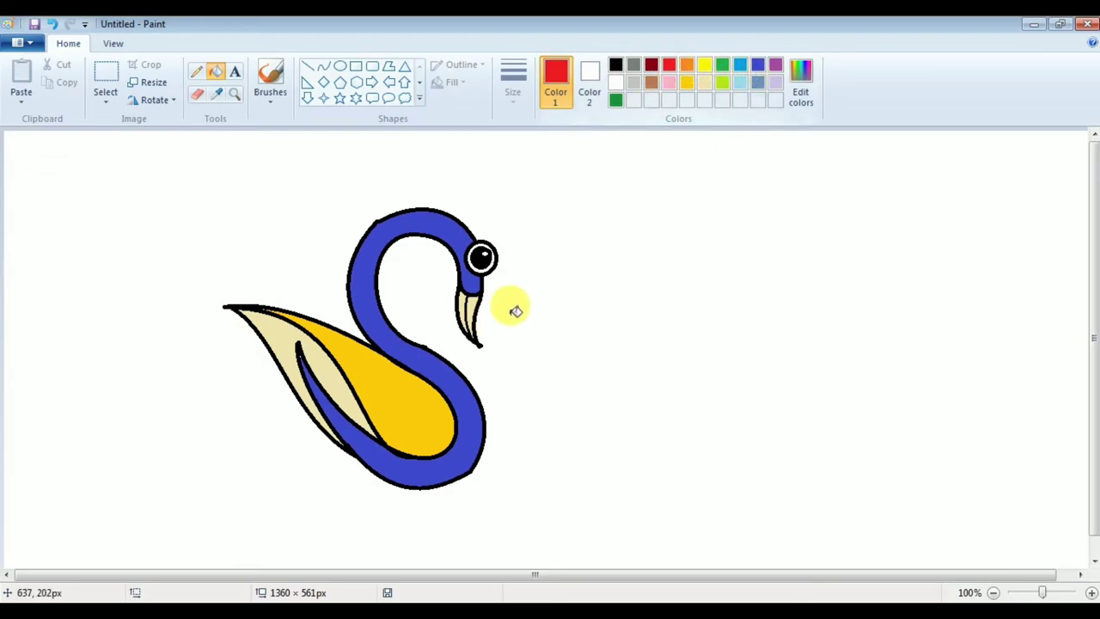
left_click(404, 404)
left_click(687, 82)
left_click(329, 371)
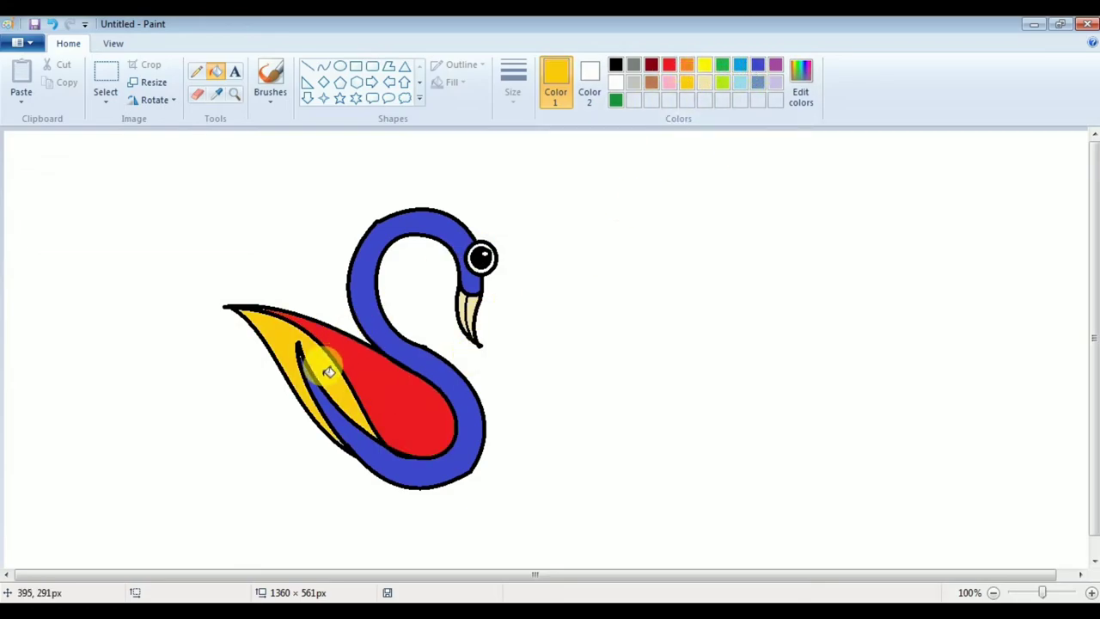
Replace the fill of the swan's neck and body with green
left_click(484, 241)
left_click(740, 64)
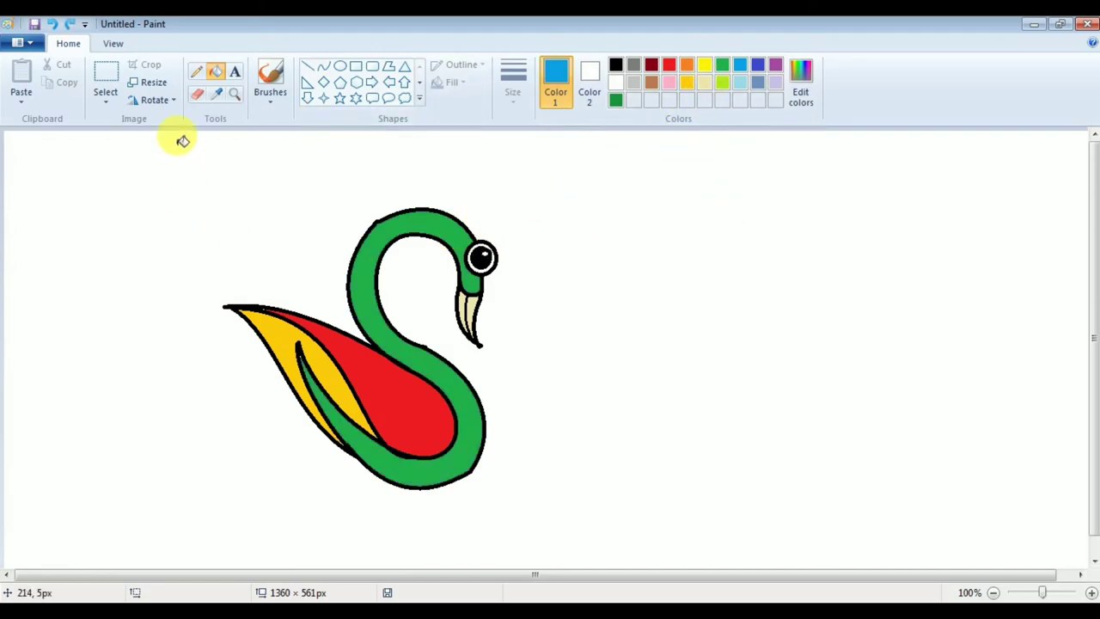
Draw a thin black wavy waterline with the Curve tool from the canvas's left edge to the back of the swan
left_click(323, 66)
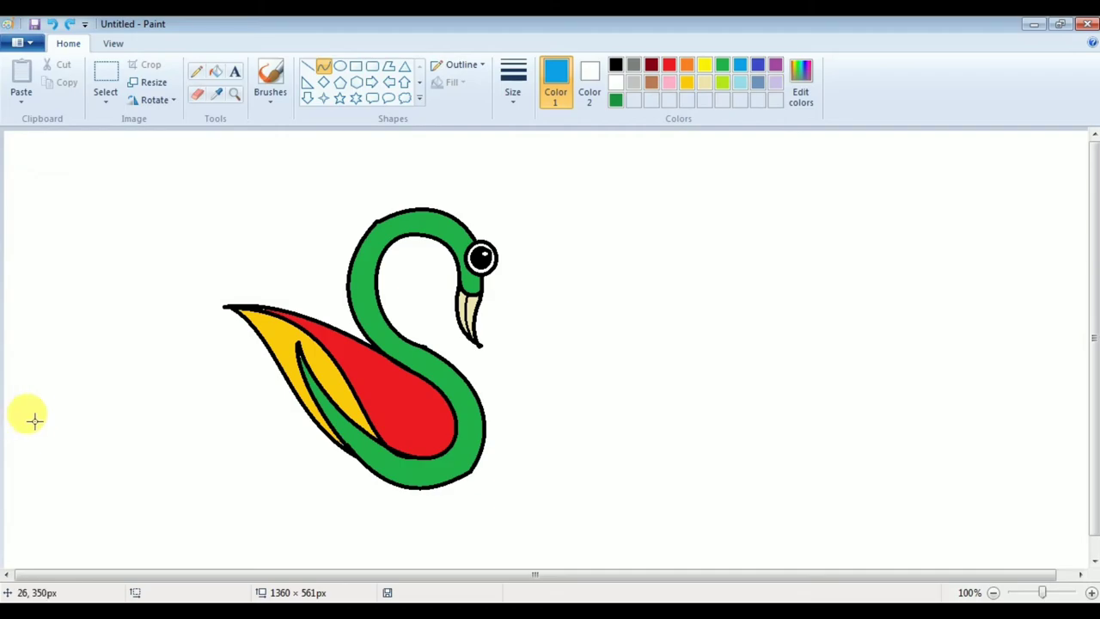
left_click_drag(12, 422, 312, 420)
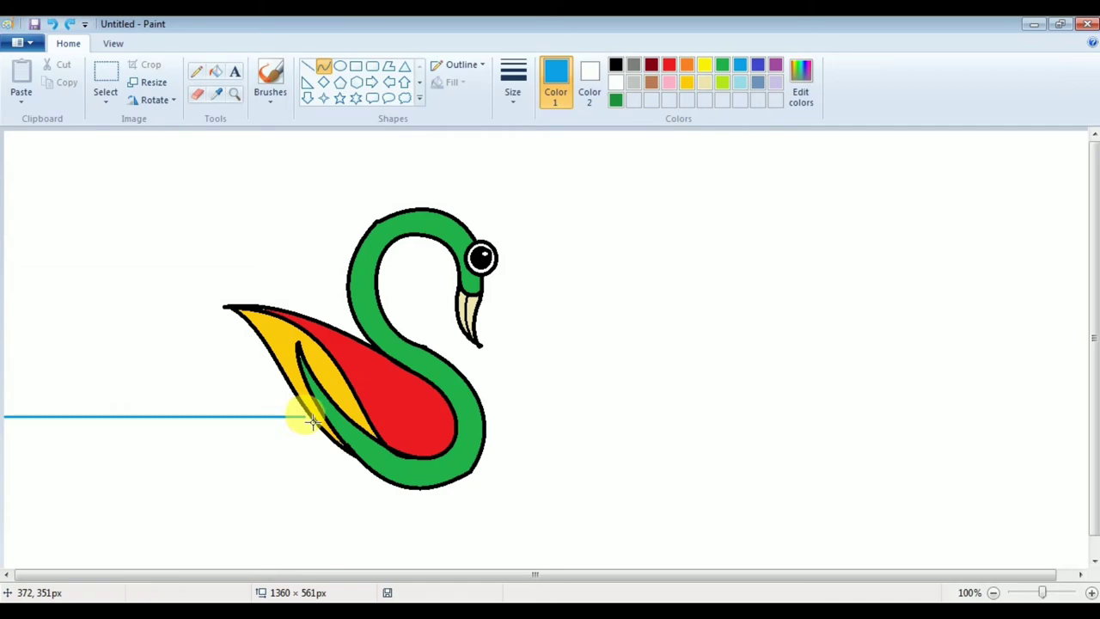
left_click(615, 64)
left_click_drag(95, 390, 48, 354)
left_click_drag(218, 422, 254, 475)
left_click(401, 413)
Continue the waterline from the swan's chest to the canvas's right edge with two joined wavy black curves
left_click_drag(491, 416, 774, 417)
mouse_move(557, 355)
left_mouse_down()
mouse_move(703, 462)
mouse_move(625, 418)
mouse_move(615, 388)
mouse_move(601, 383)
left_mouse_up()
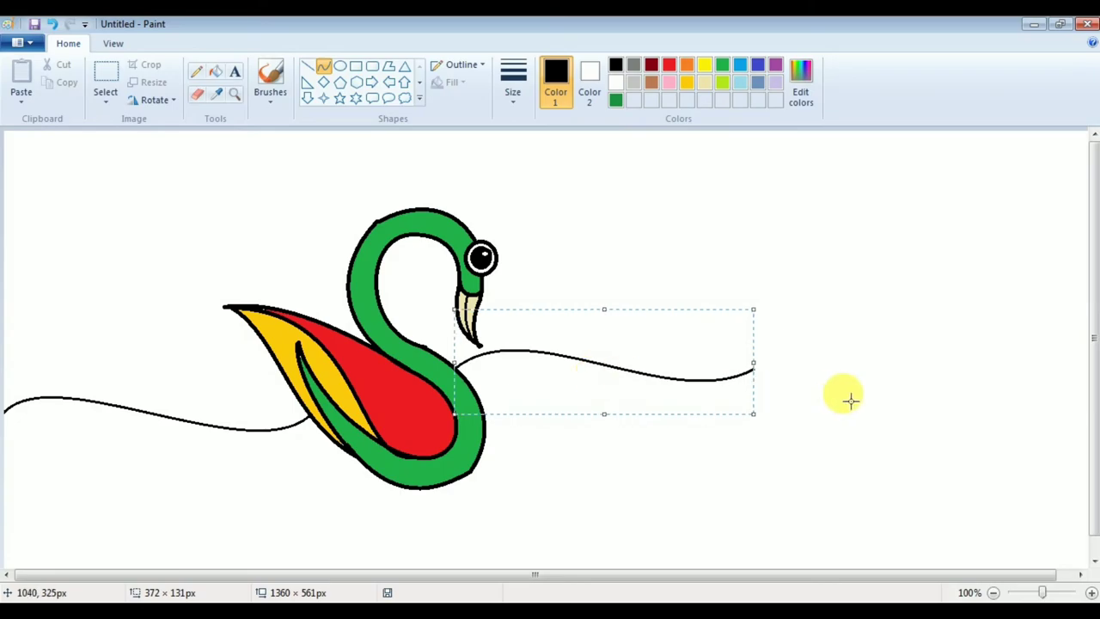
left_click(324, 68)
left_click_drag(764, 373, 1087, 443)
mouse_move(1006, 422)
left_mouse_down()
mouse_move(859, 331)
mouse_move(868, 324)
mouse_move(1026, 447)
mouse_move(1012, 474)
mouse_move(1043, 407)
mouse_move(909, 517)
mouse_move(926, 482)
left_mouse_up()
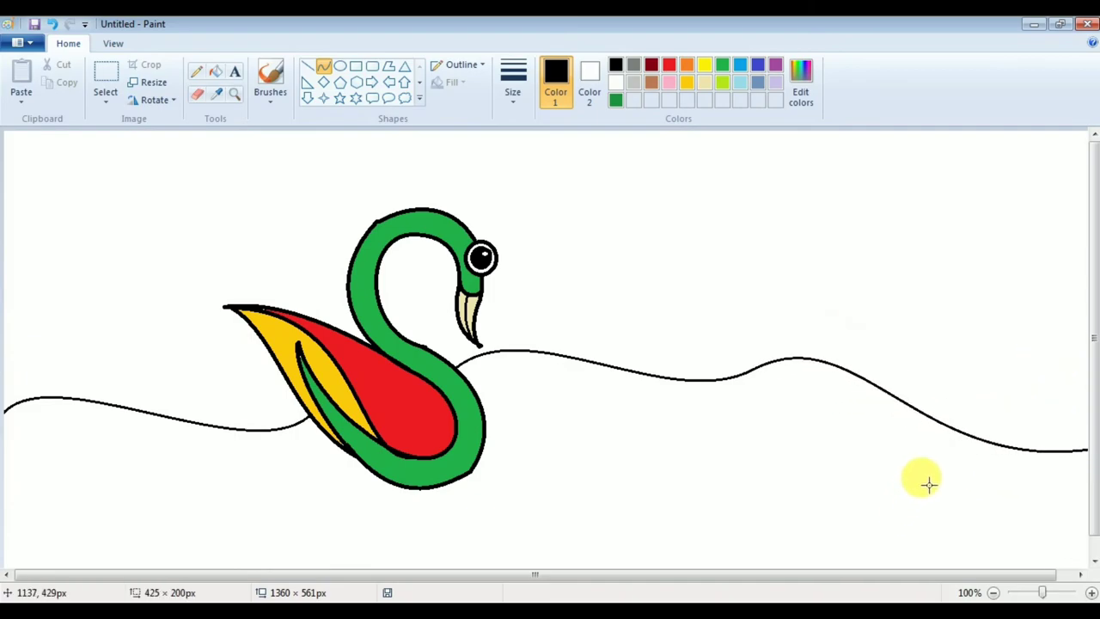
left_click(888, 249)
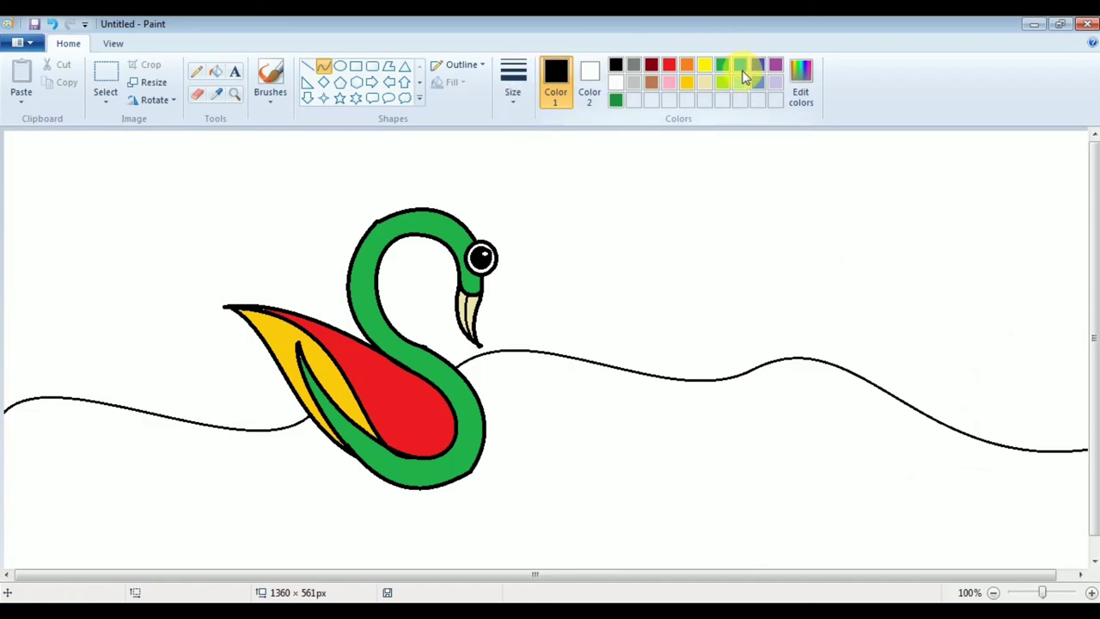
Try to fill the area below the waterline with turquoise blue, and undo the fill
left_click(215, 71)
left_click(674, 509)
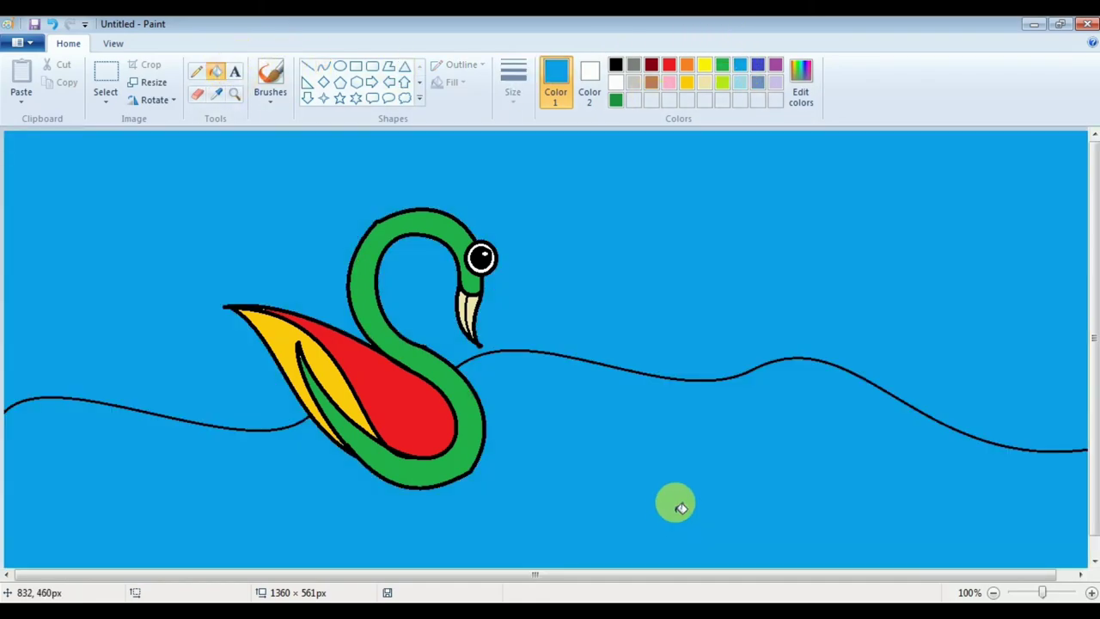
key("ctrl+s")
left_click(827, 511)
left_click_drag(847, 574, 899, 574)
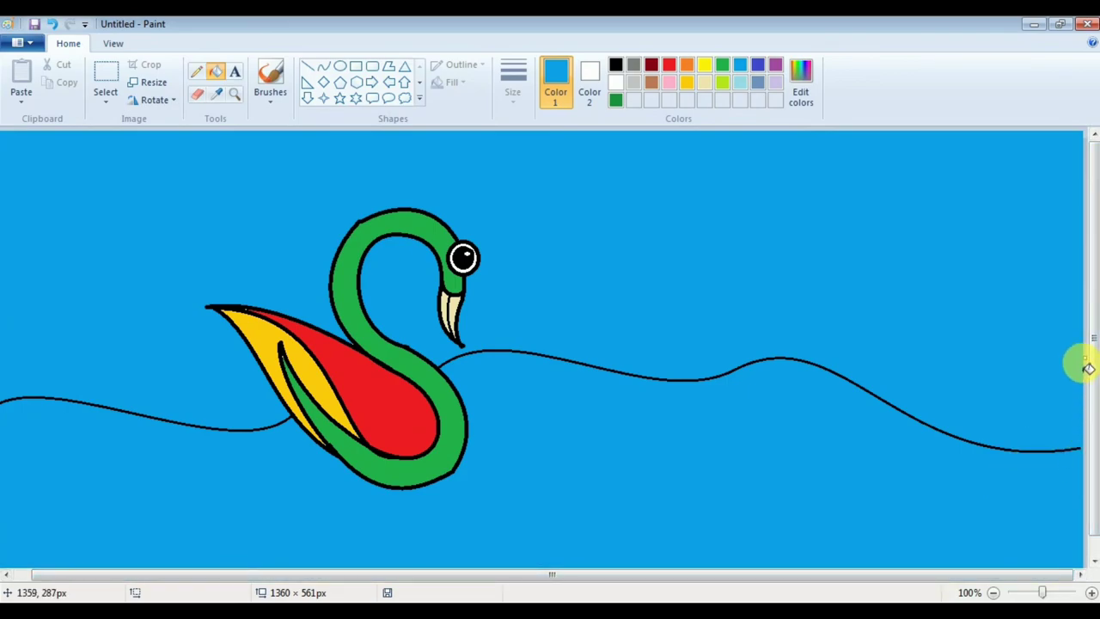
key("ctrl+z")
Narrow the canvas to 1352 px wide so the waterline meets its edge, and fill the water with turquoise blue
left_click_drag(1089, 368, 1082, 365)
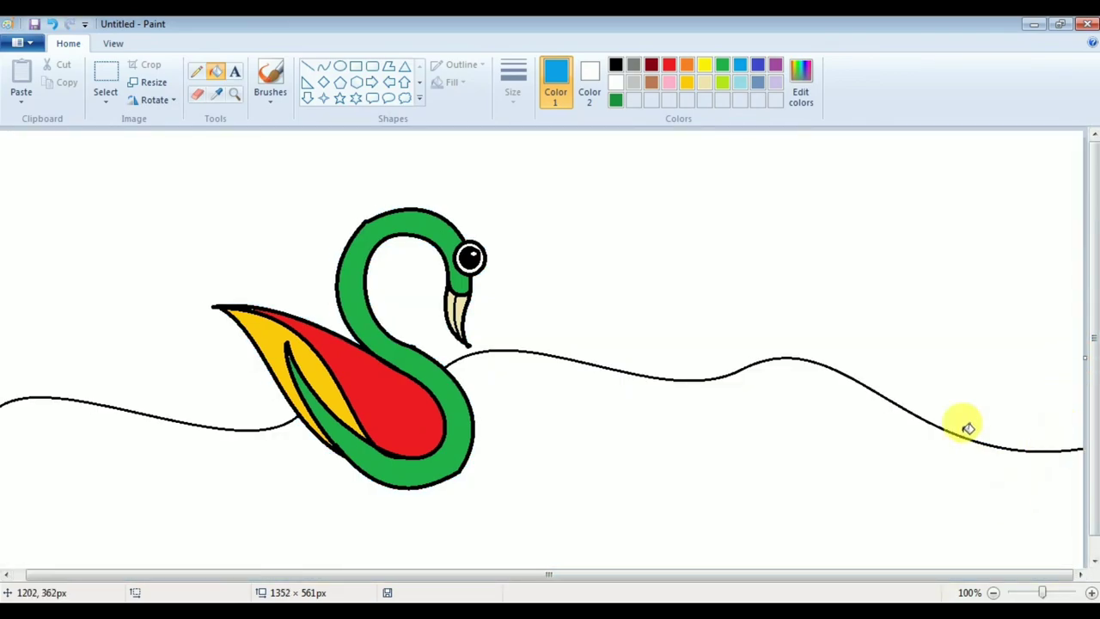
left_click(622, 412)
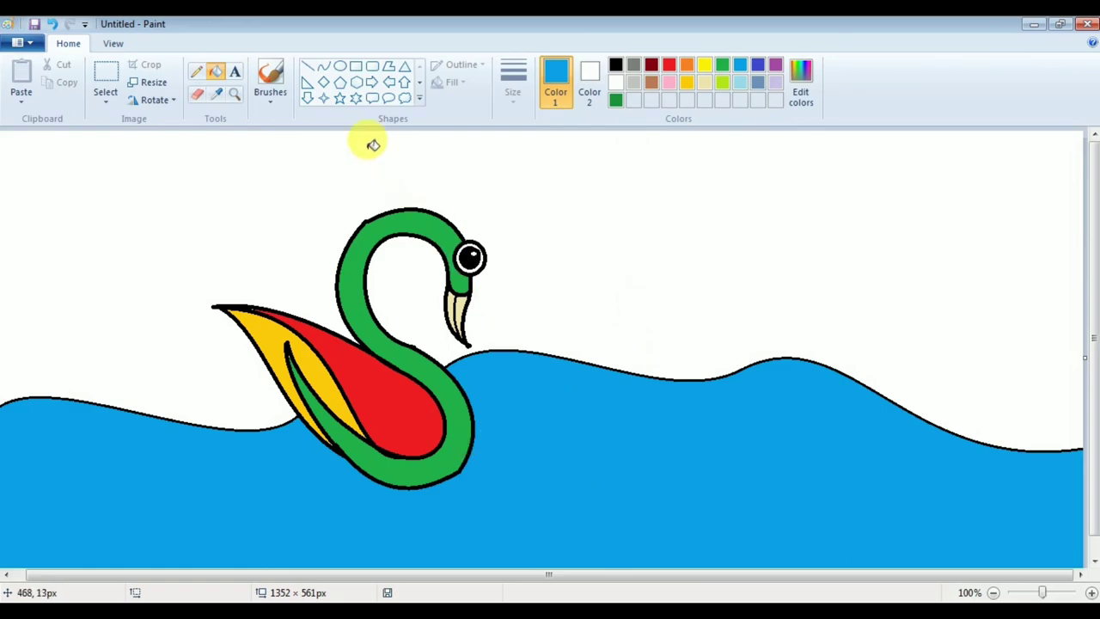
Draw short white ripple strokes with the Pencil tool, scattered across the blue water
left_click(196, 71)
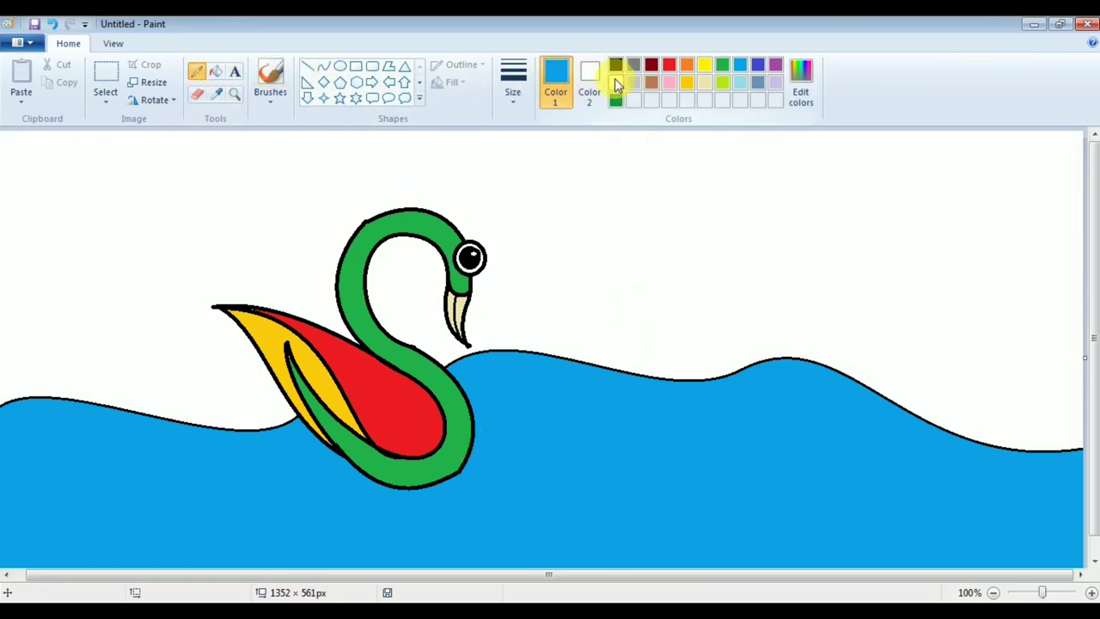
left_click(616, 82)
left_click_drag(37, 465, 135, 482)
left_click_drag(210, 478, 243, 479)
left_click_drag(153, 520, 172, 520)
left_click_drag(72, 525, 95, 525)
left_click_drag(320, 542, 342, 542)
left_click_drag(318, 496, 342, 498)
left_click_drag(512, 467, 554, 471)
left_click_drag(486, 527, 533, 519)
left_click_drag(582, 424, 617, 432)
left_click_drag(667, 538, 729, 552)
left_click_drag(714, 476, 737, 475)
left_click_drag(758, 546, 792, 546)
left_click_drag(831, 489, 851, 484)
left_click_drag(839, 422, 853, 422)
left_click_drag(905, 494, 920, 499)
left_click_drag(900, 554, 944, 544)
left_click_drag(995, 490, 1008, 492)
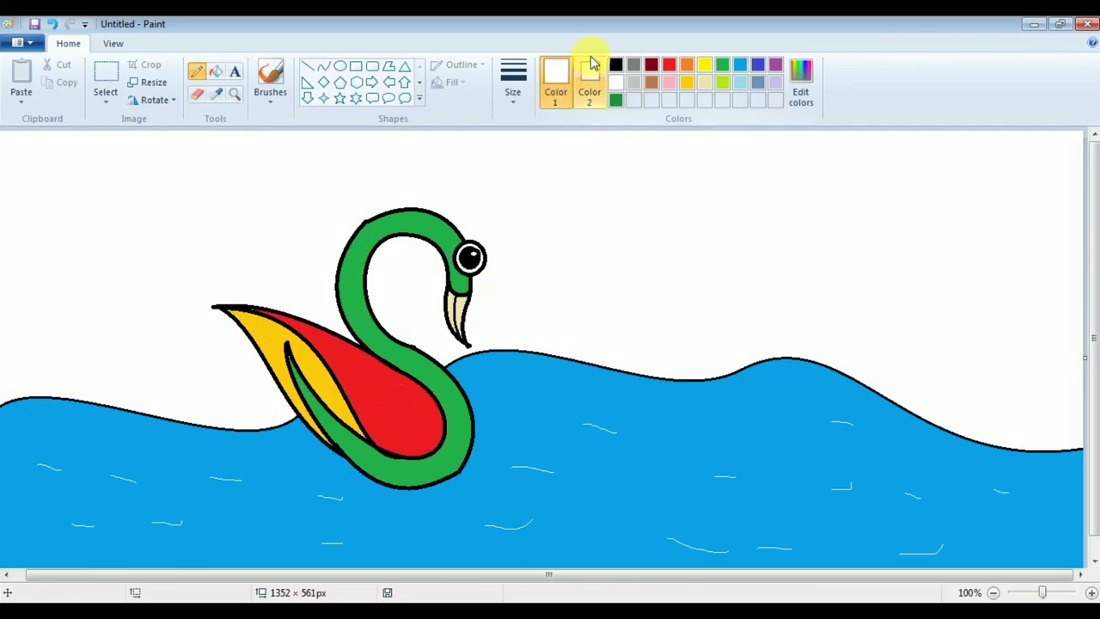
Fill the black outlines of the swan and the waterline with white
left_click(215, 71)
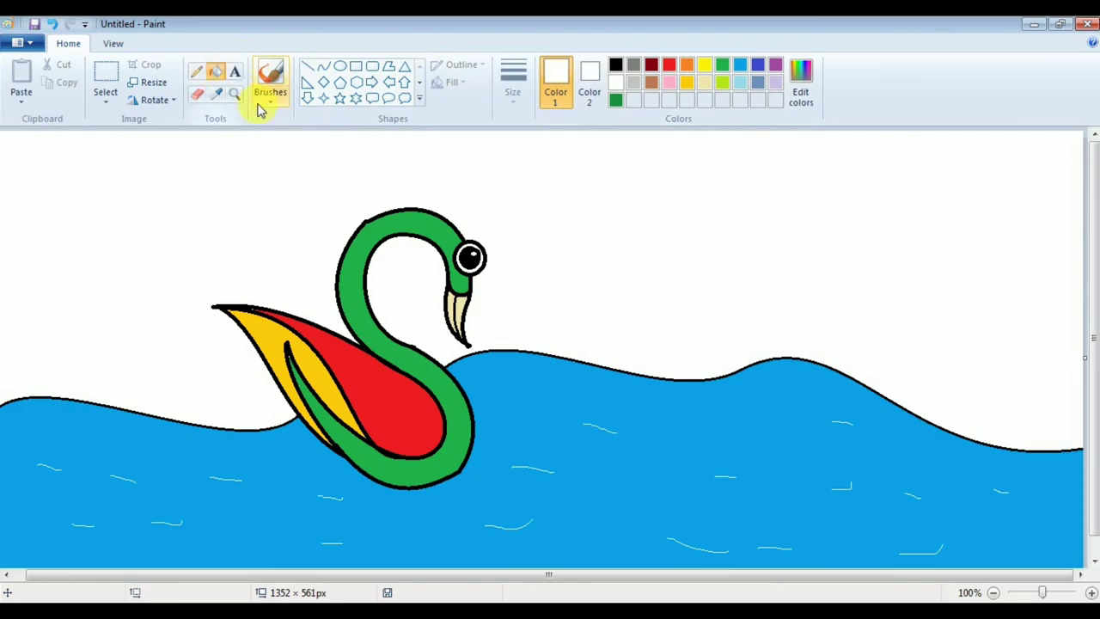
left_click(370, 355)
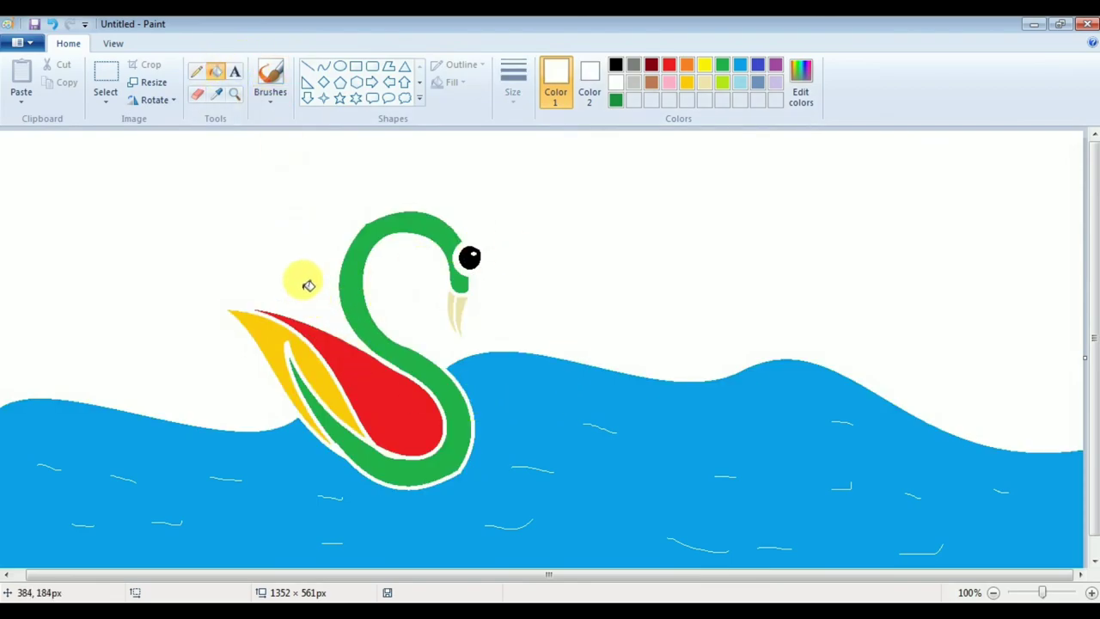